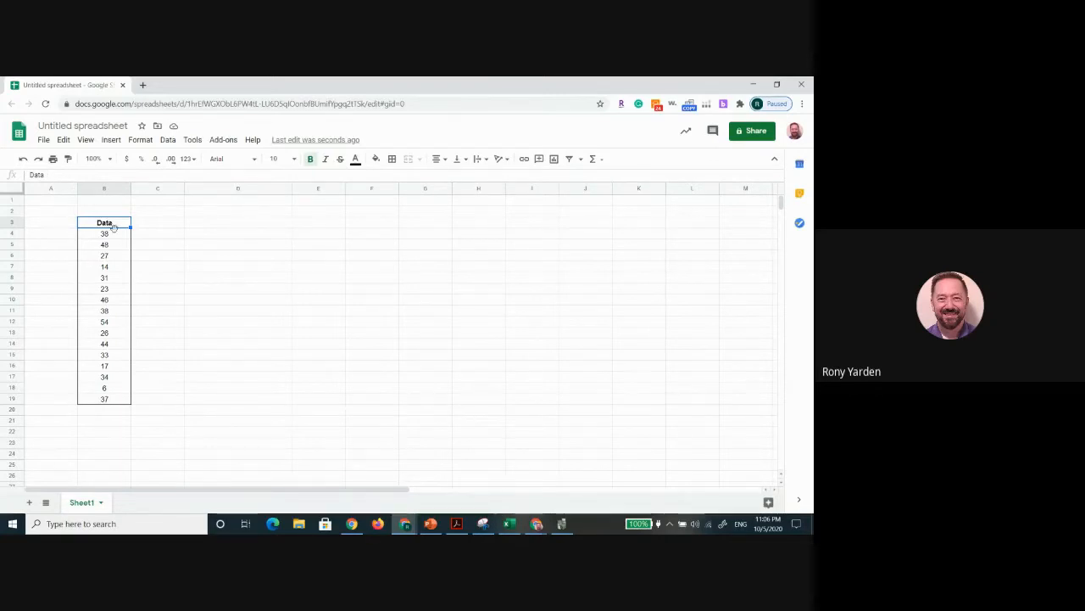
Enter the labels Mean in cell D4 and Median in cell D5 beside the data list
left_click(116, 234)
left_click(114, 245)
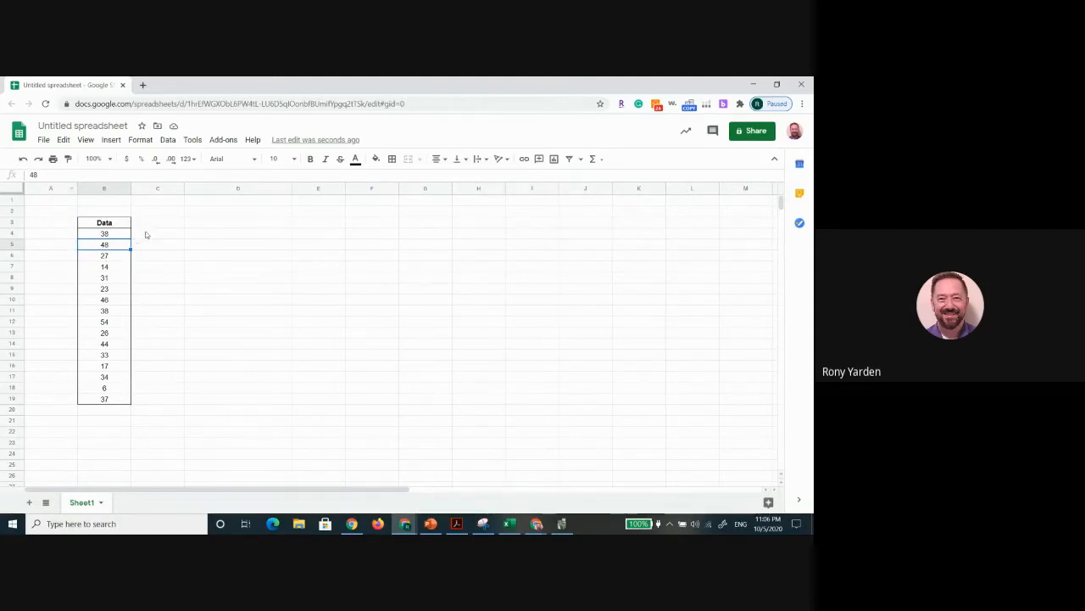
left_click(209, 235)
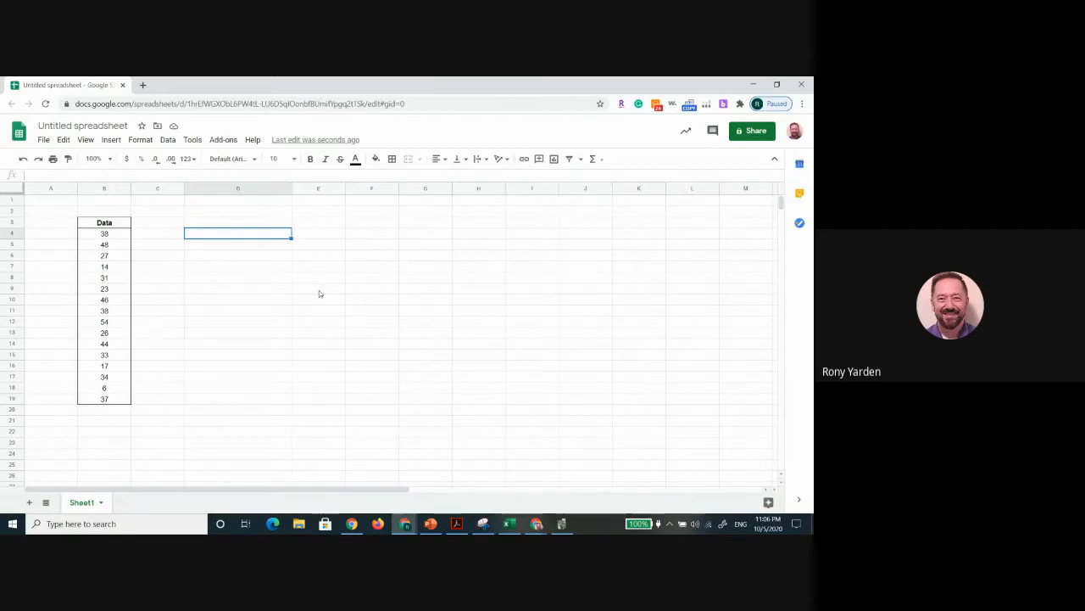
type("Mean")
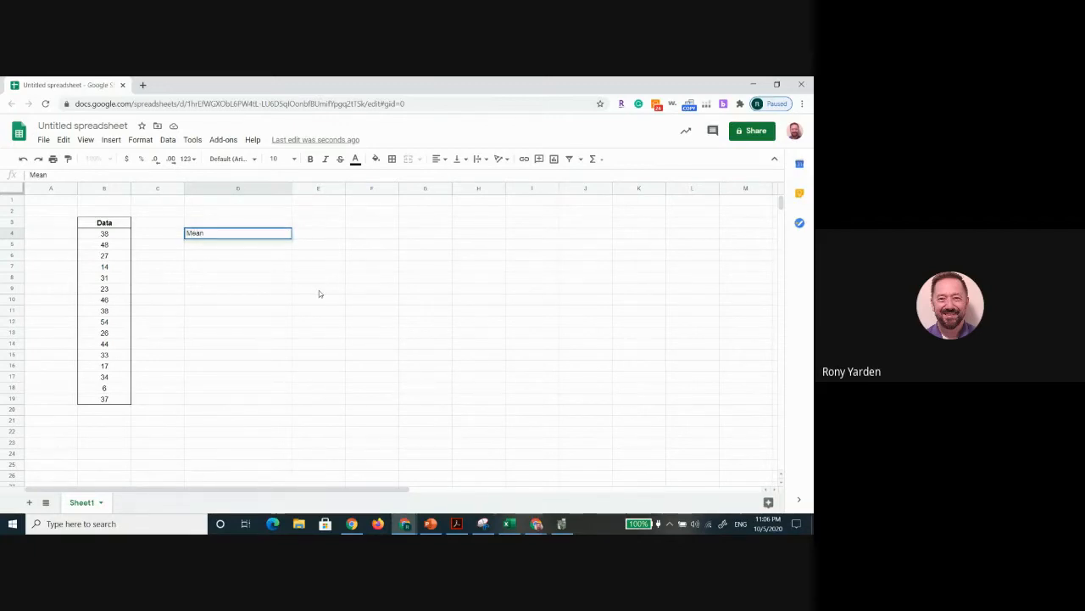
key("Return")
type("Me")
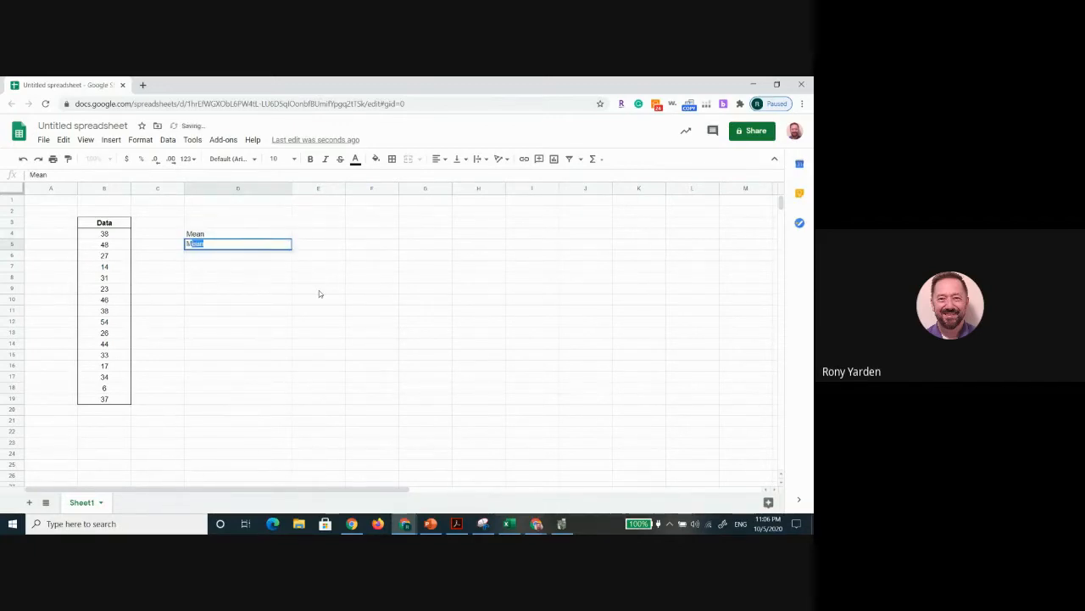
type("dian")
key("Return")
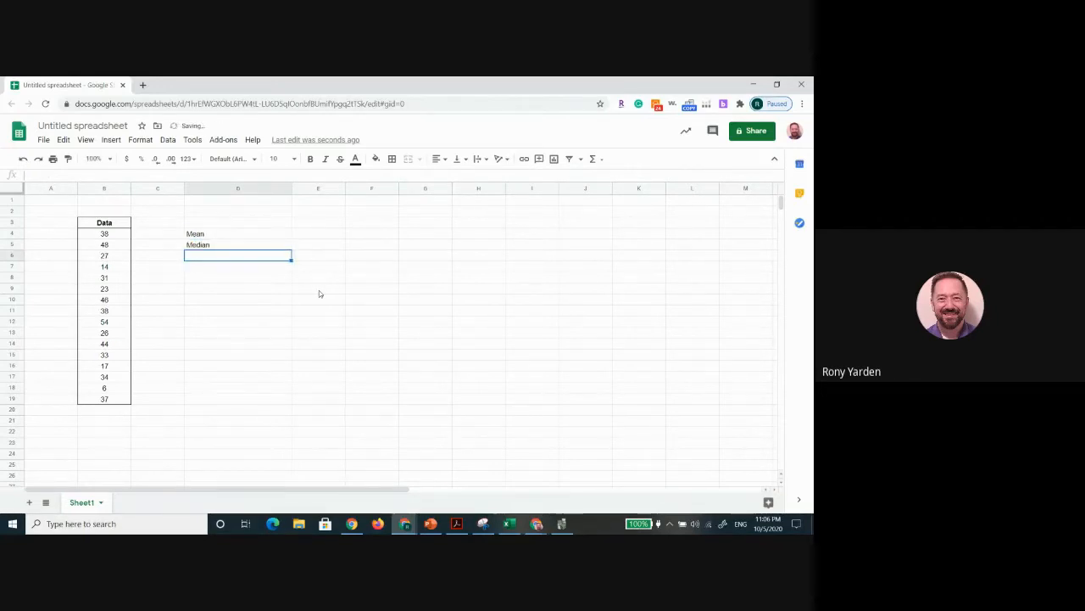
Enter the label Mode in cell G4, on the same row as the Mean label
key("Up")
key("Up")
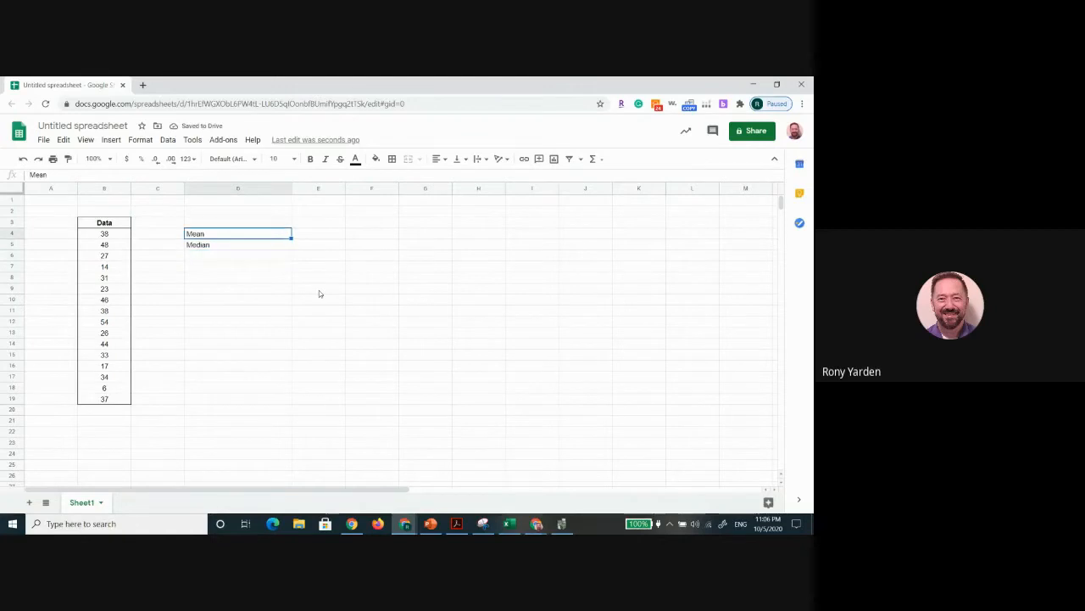
key("Right")
key("Right")
key("Left")
key("Left")
key("Left")
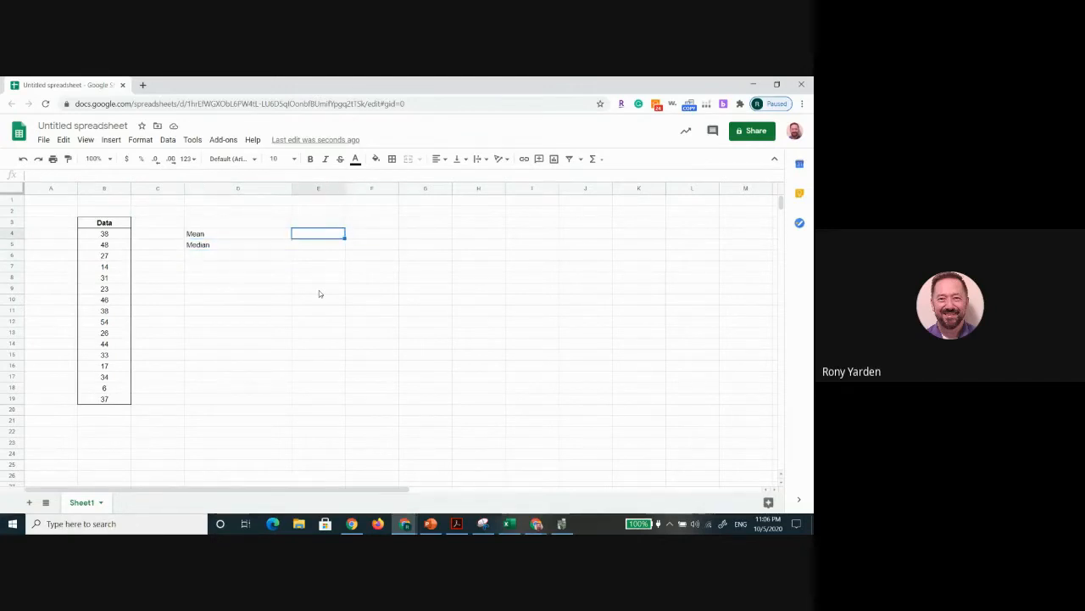
key("Right")
key("Right")
key("Right")
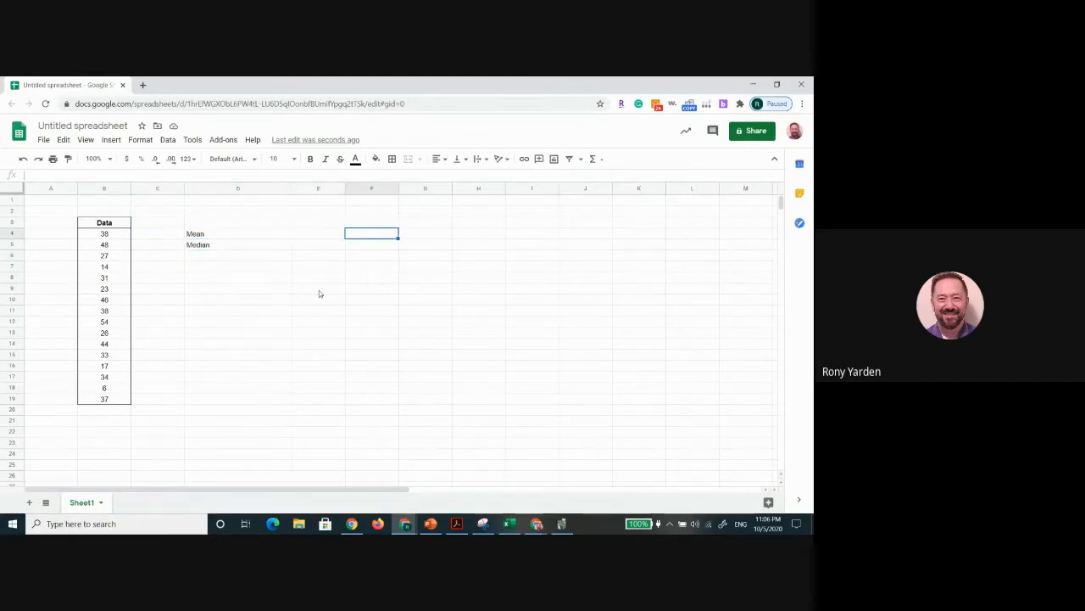
key("Right")
type("Mode")
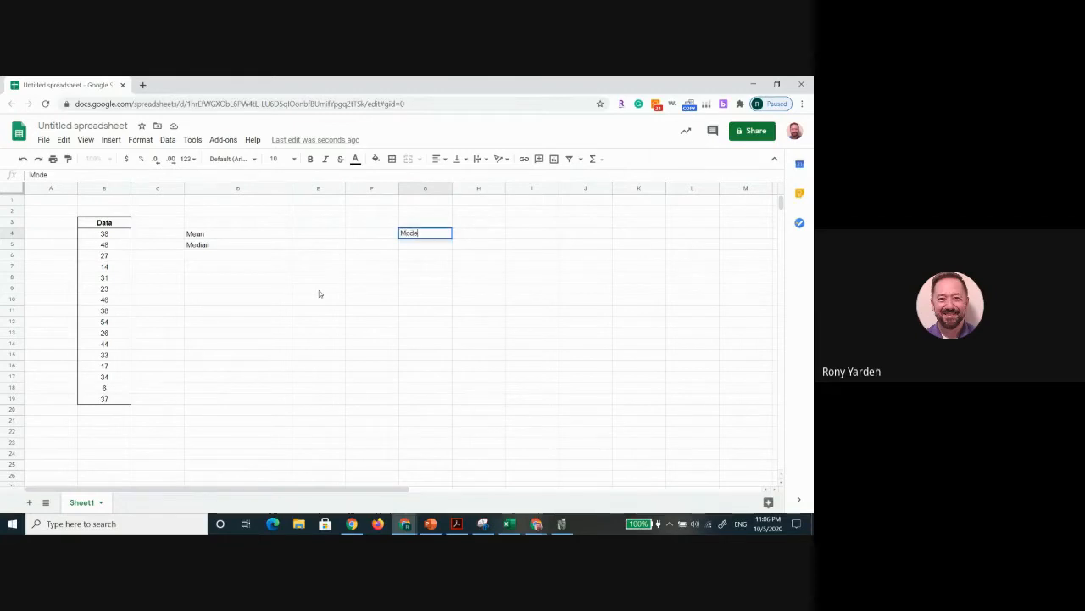
key("Return")
Enter the labels Minimum in cell D6 and Maximum in cell D7, below Median
key("Left")
key("Left")
key("Left")
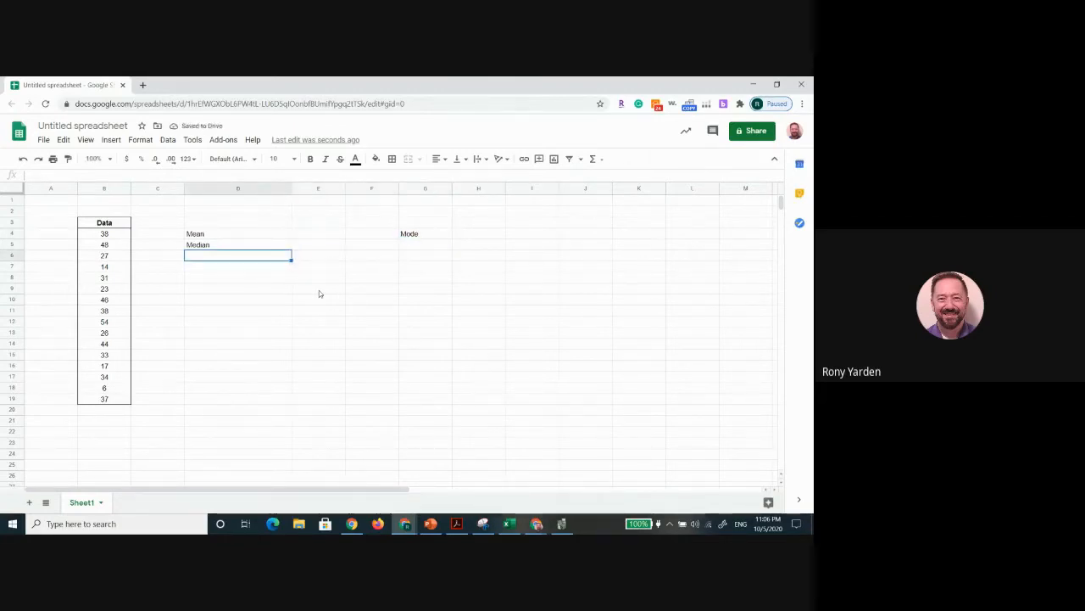
type("M")
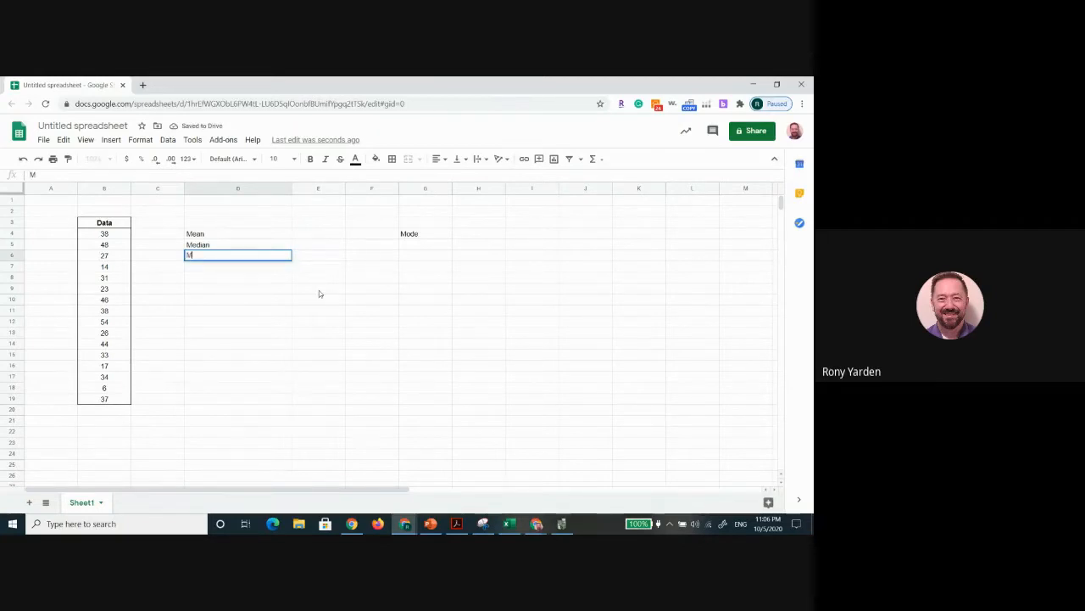
type("inimu")
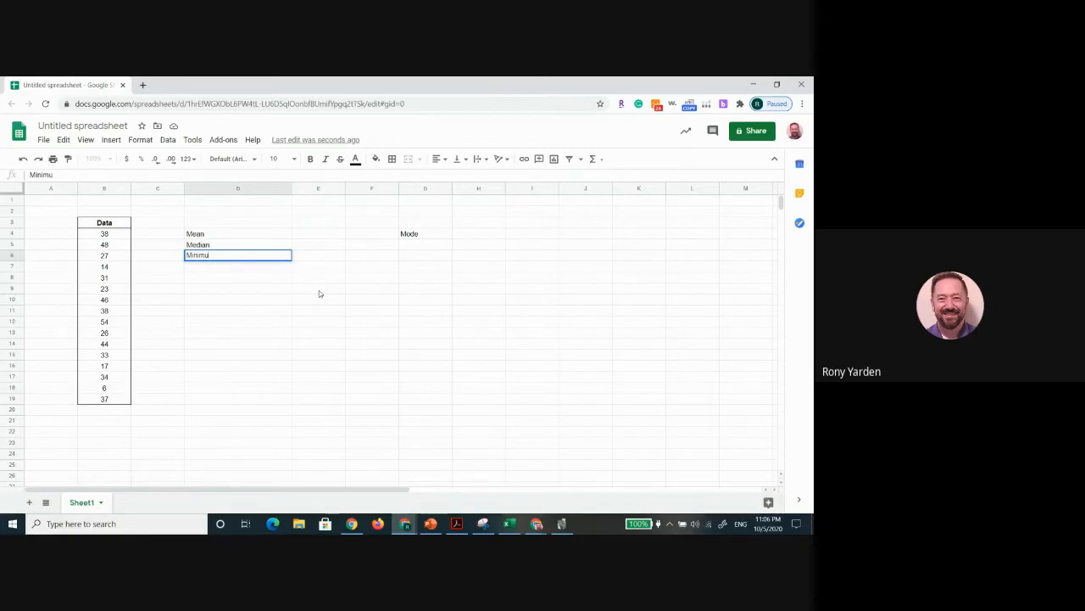
type("m")
key("Return")
type("Ma")
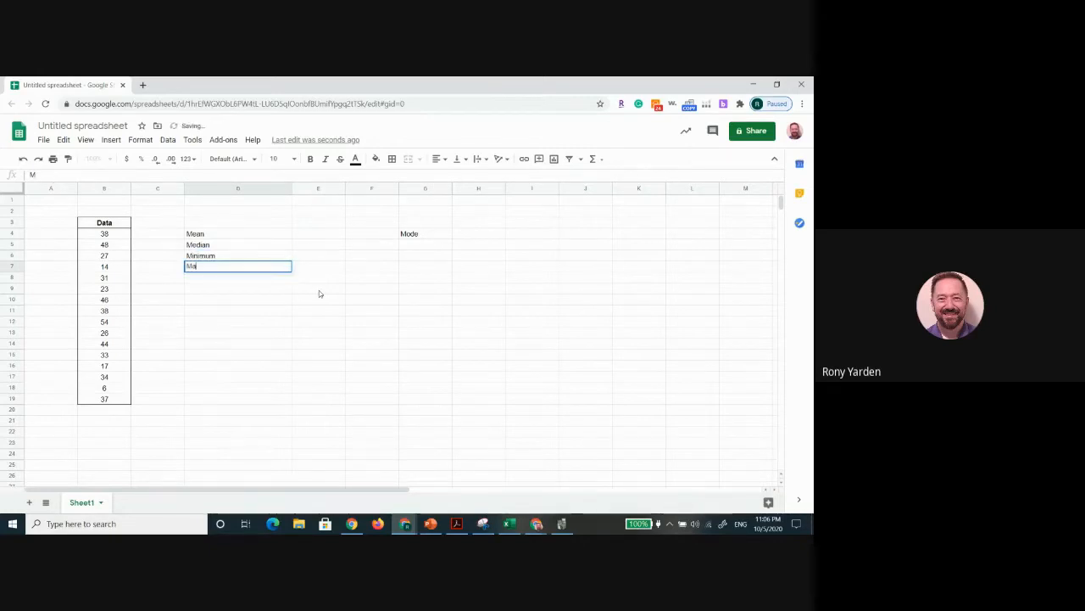
type("ximum")
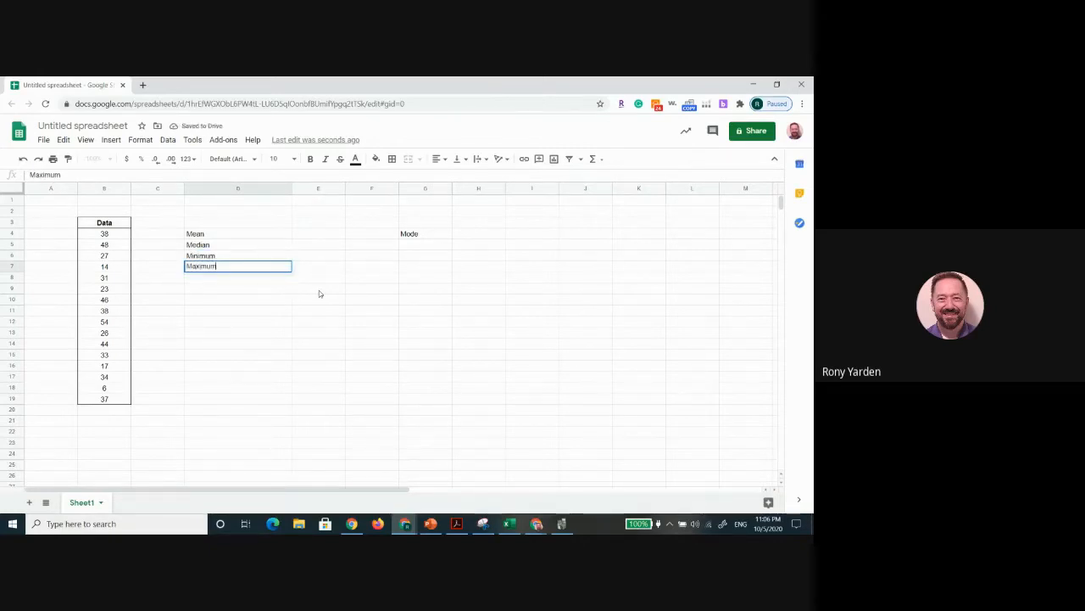
key("Return")
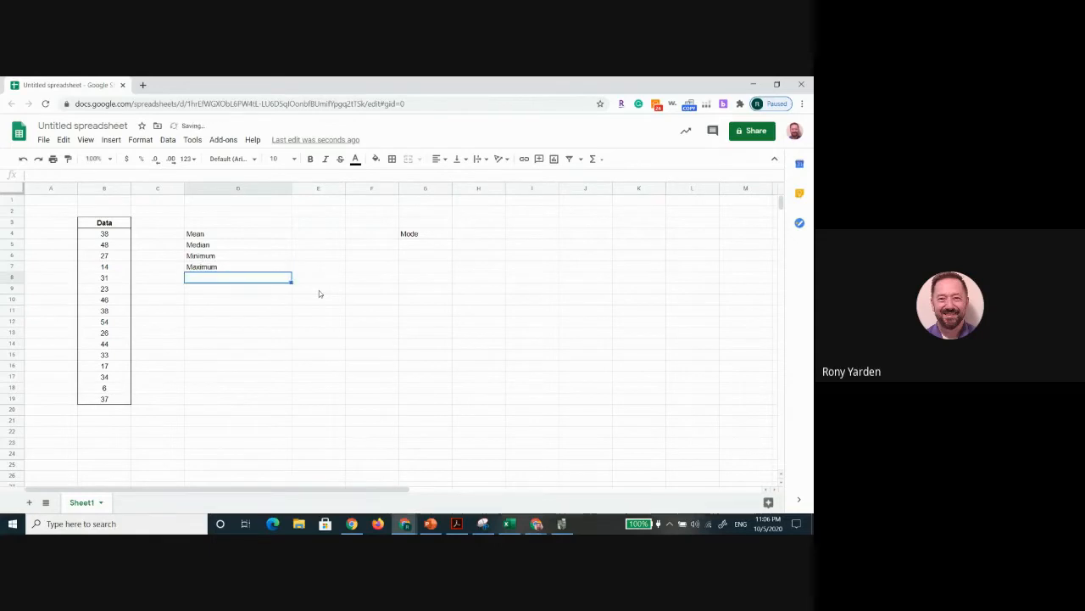
Enter the labels Range in cell D8 and Sample Standard Deviation in cell D9
type("Ran")
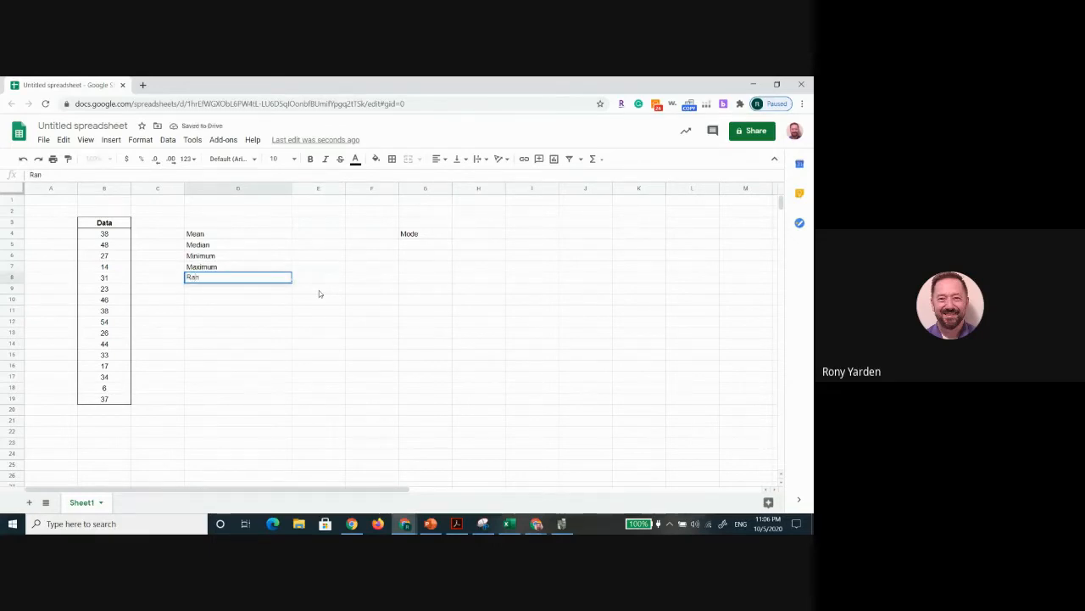
type("ge")
key("Return")
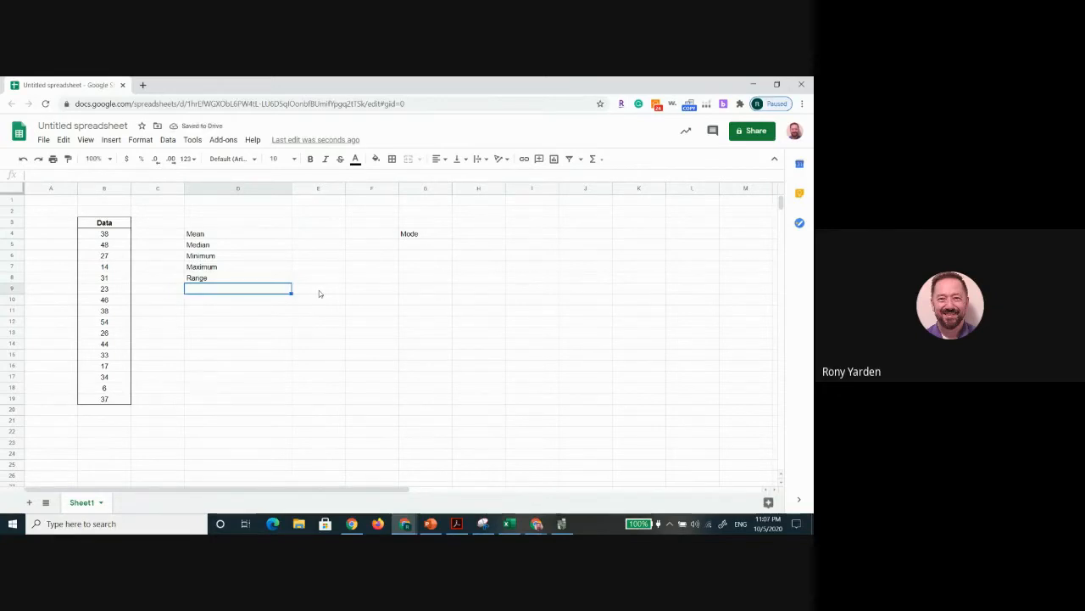
key("Return")
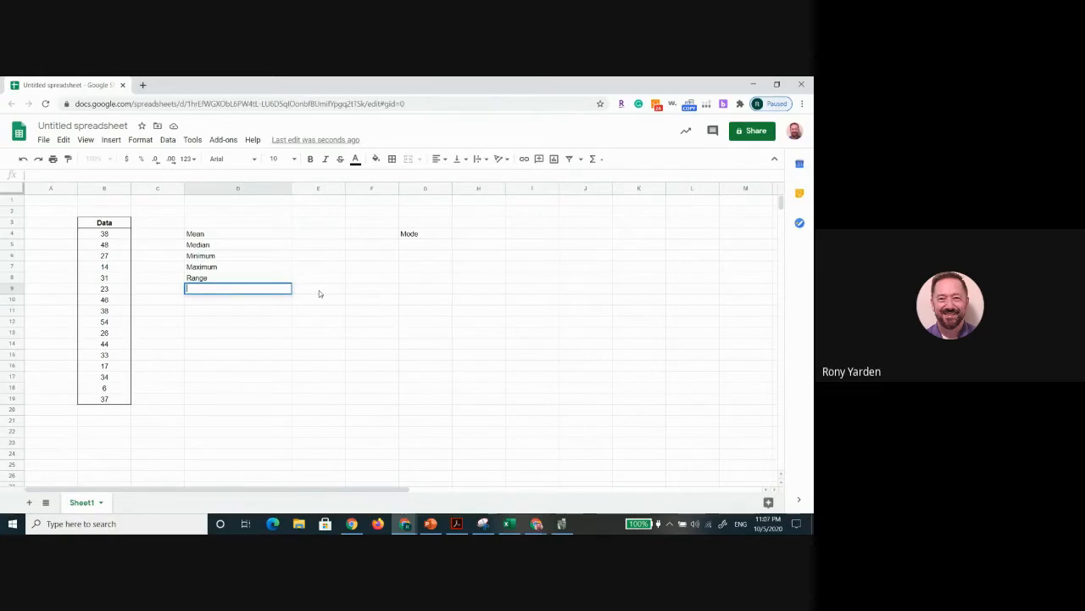
type("Sample Stand")
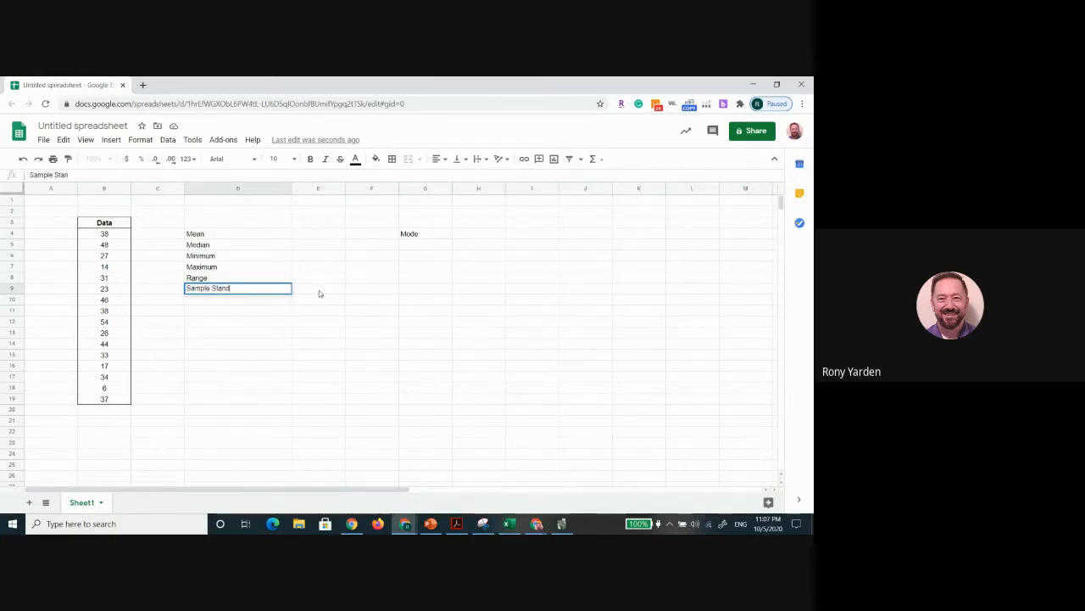
type("ard Deviation")
key("Return")
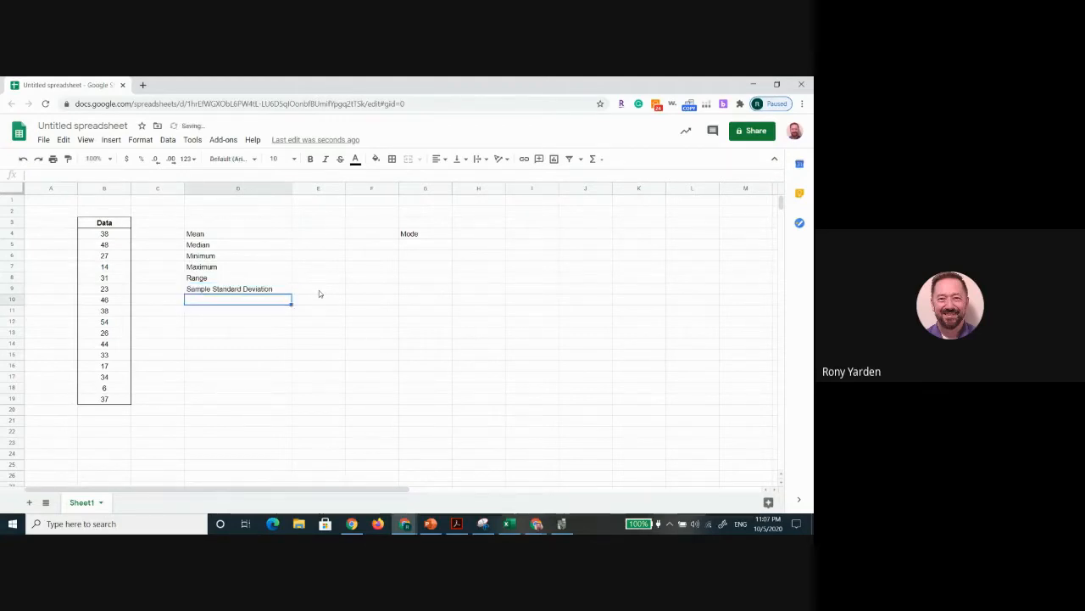
Enter the label Population Standard Deviation in cell D10
type("Po")
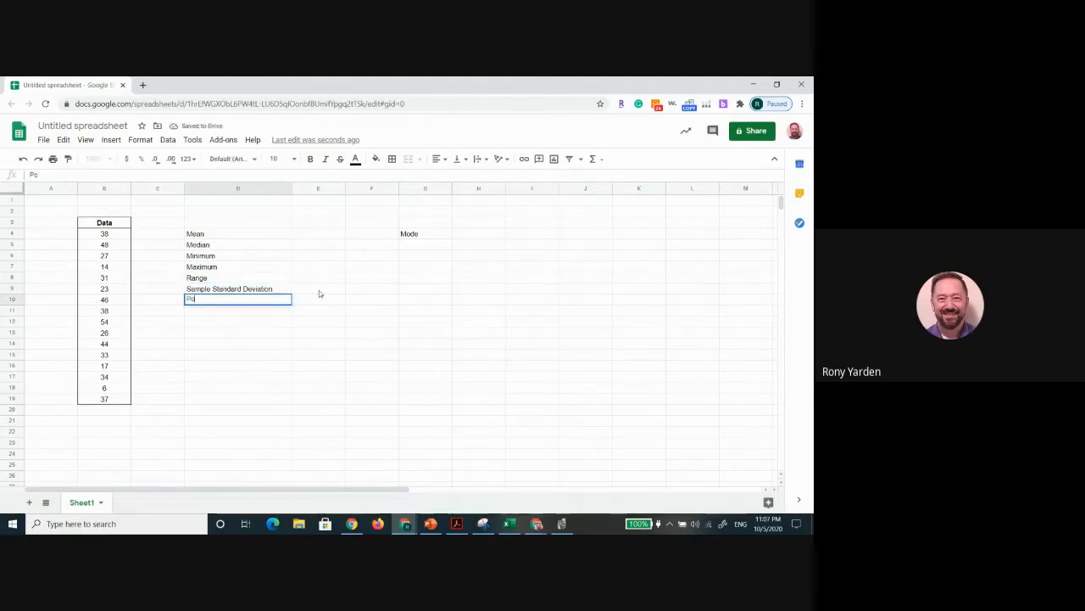
type("pulation S")
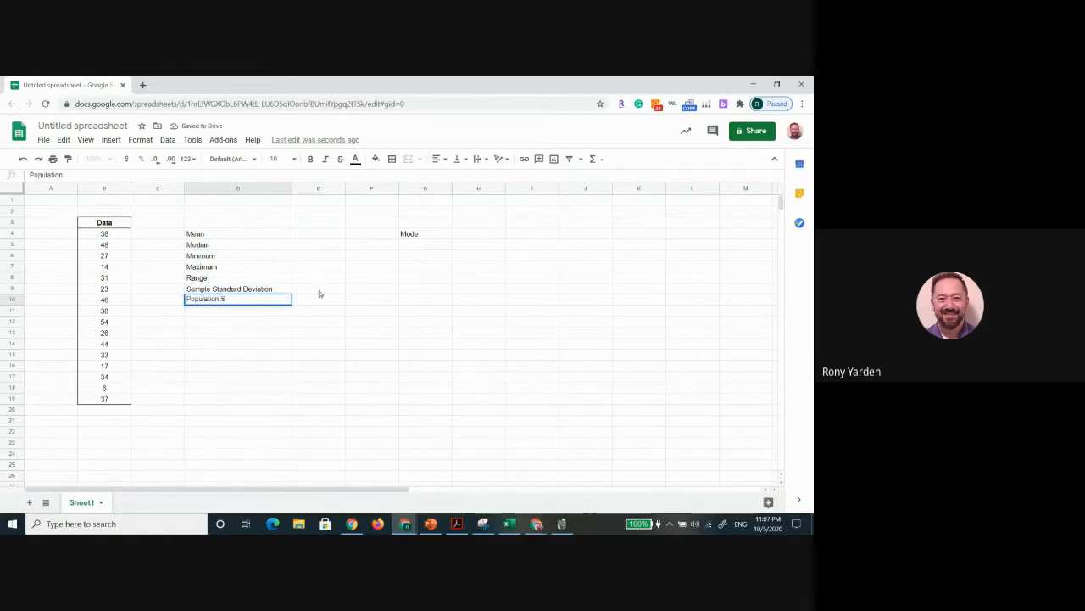
type("tandard")
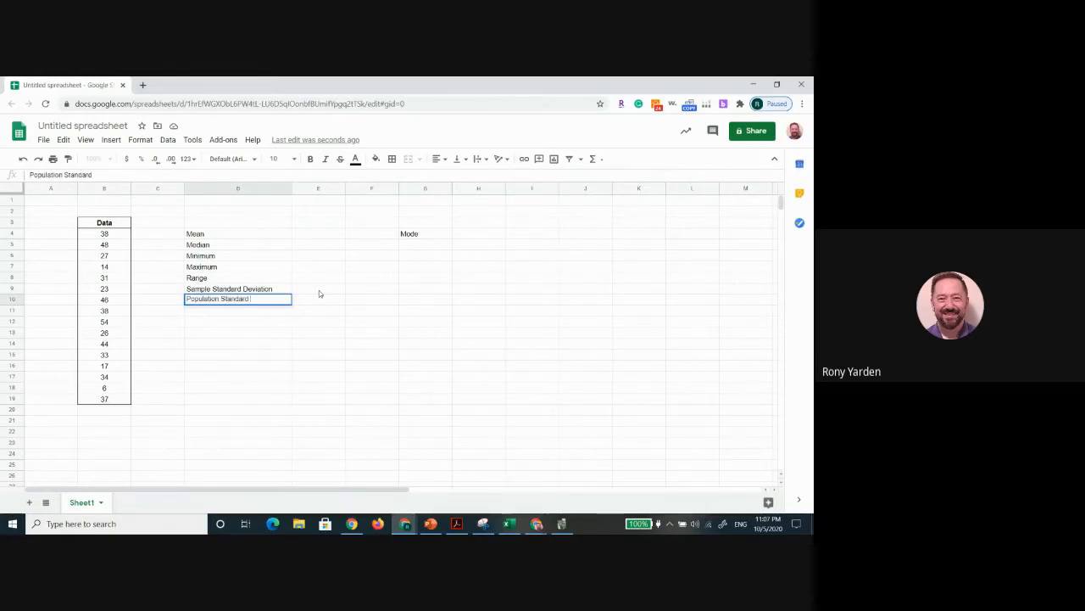
type(" Deviation")
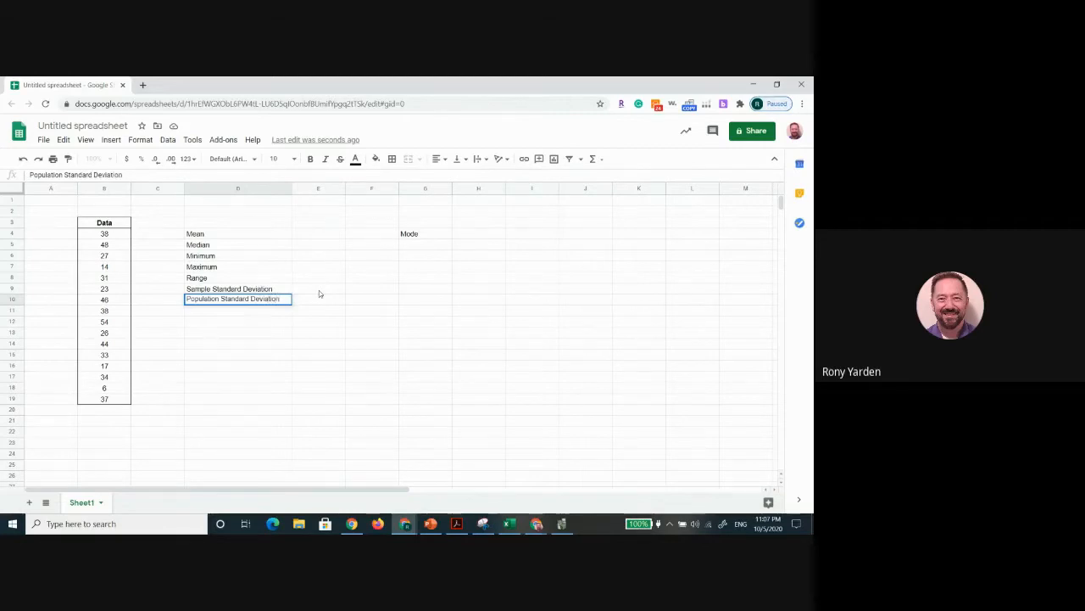
key("Return")
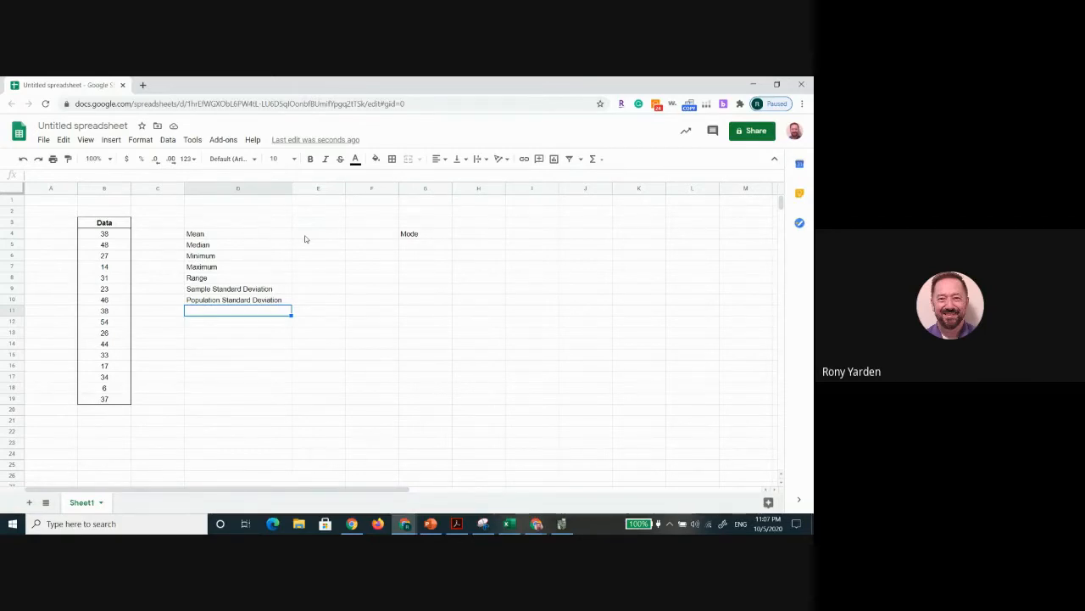
Calculate the mean of the data in cell E4 with the formula =AVERAGE(B4:B19)
left_click(306, 238)
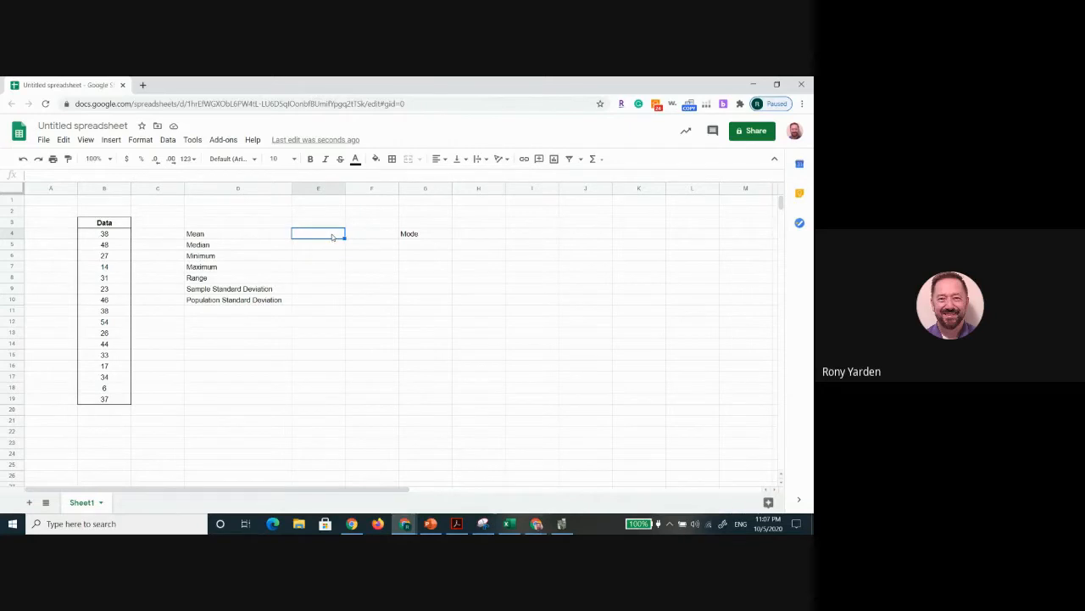
type("=")
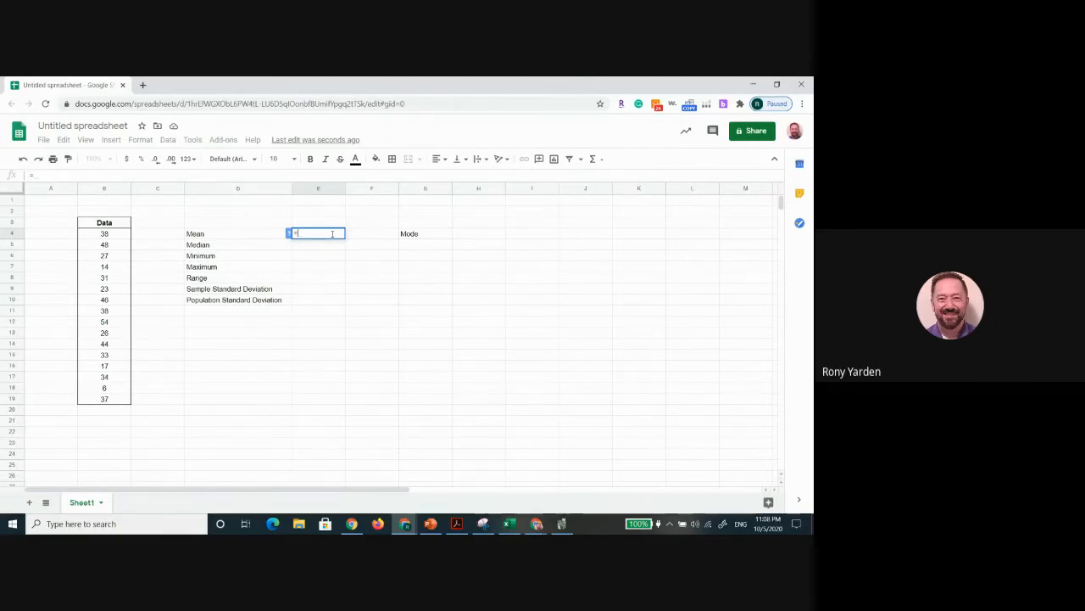
type("ave")
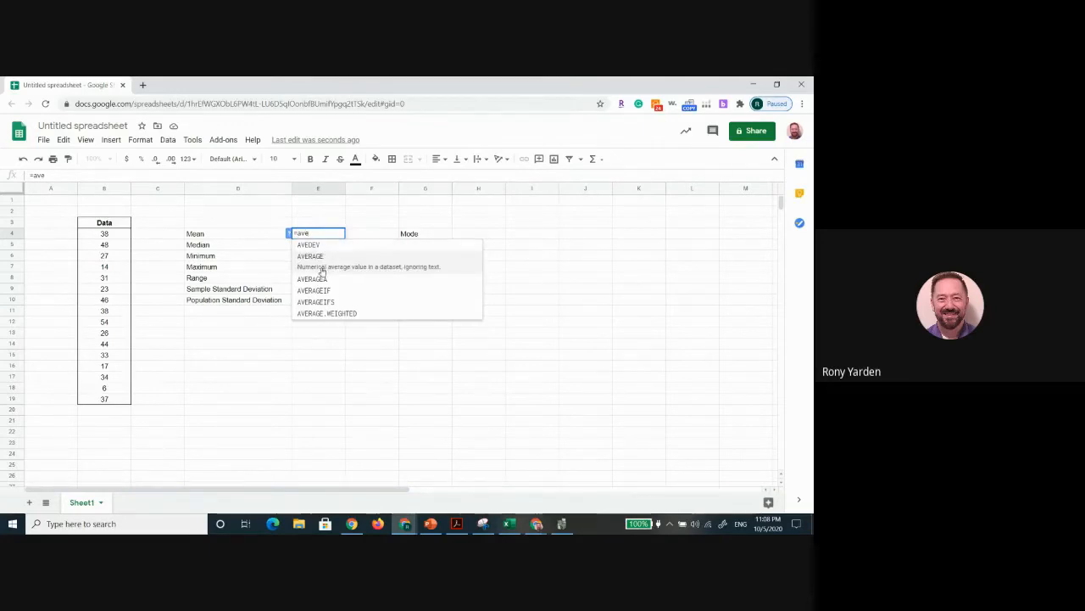
left_click(376, 265)
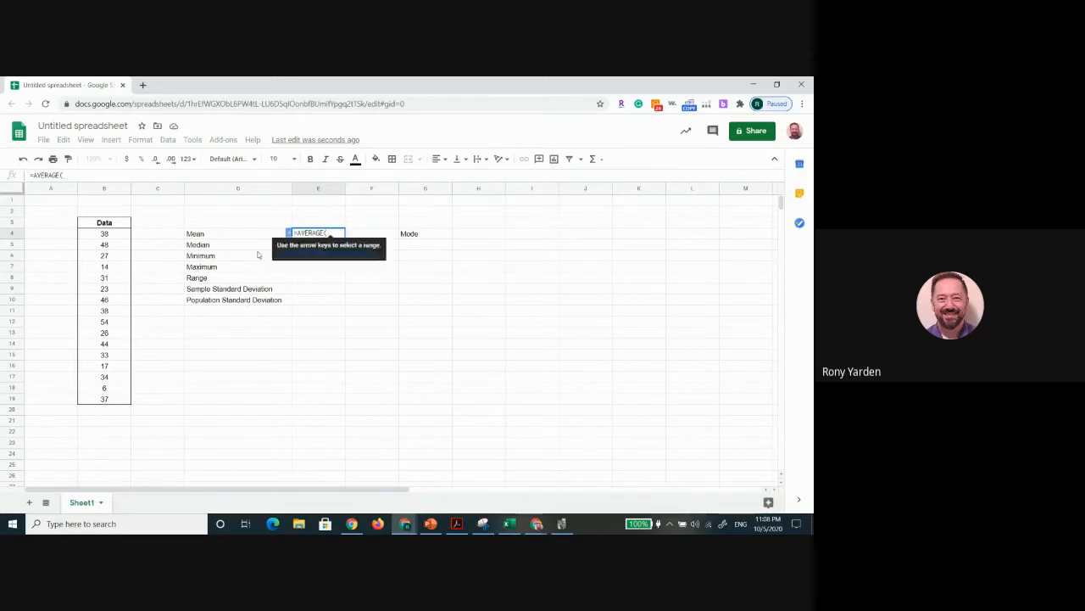
left_click_drag(110, 234, 103, 400)
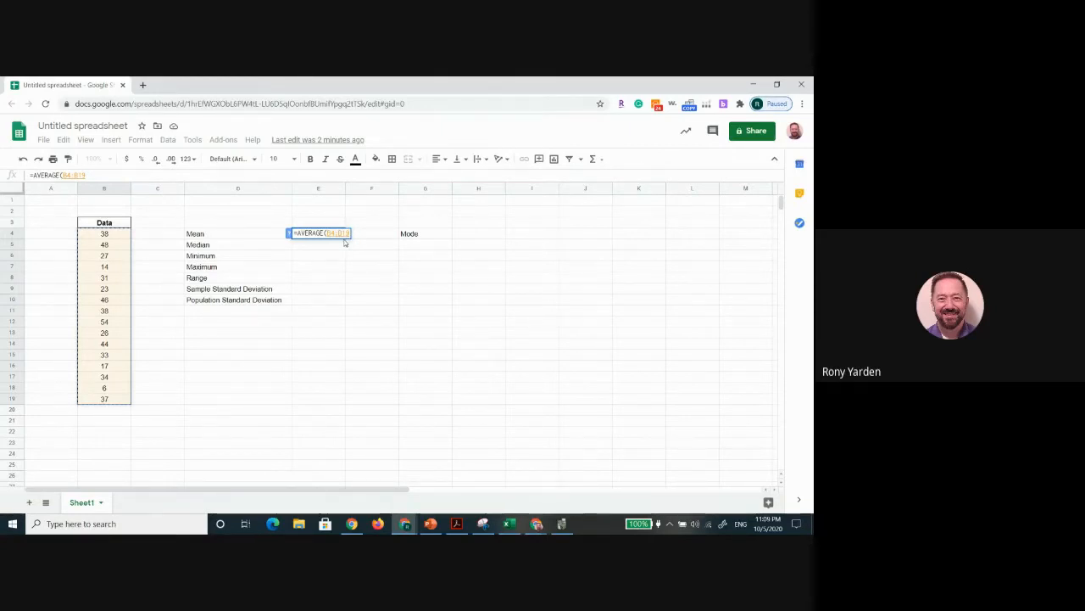
type(")")
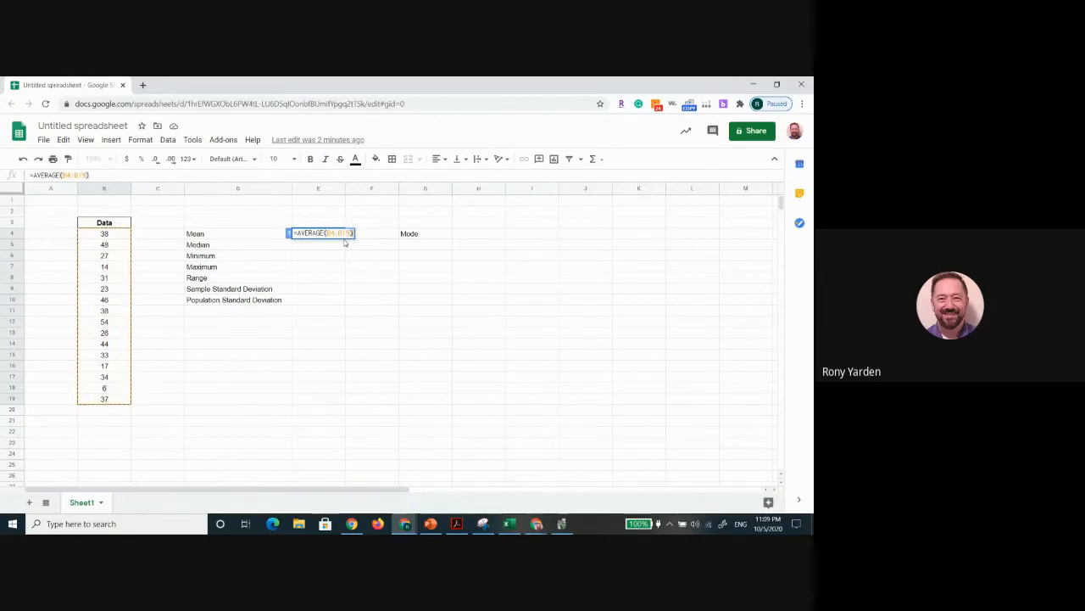
key("Return")
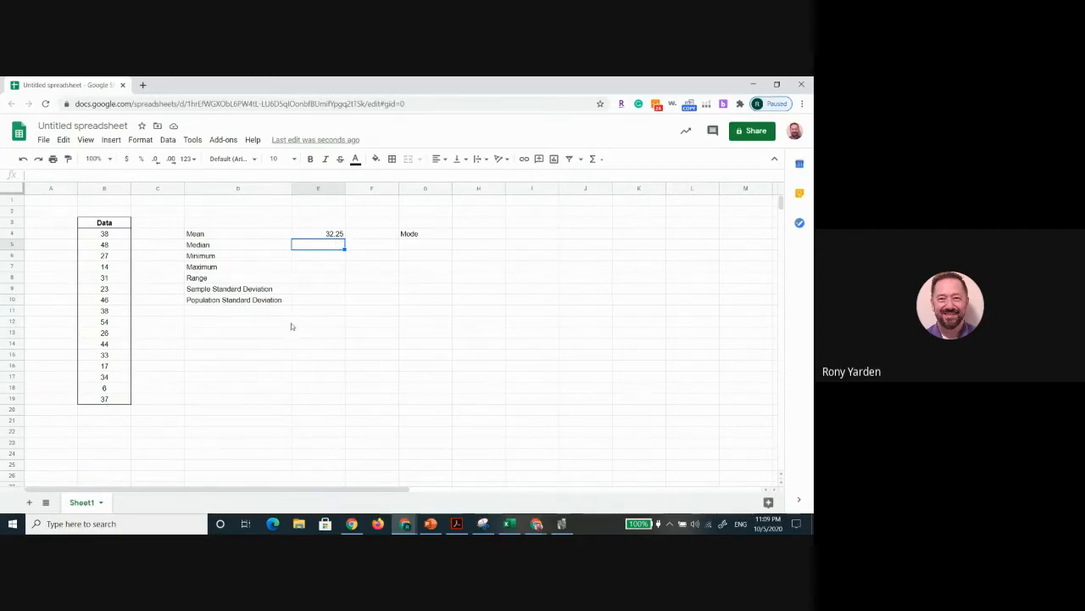
Change the first data value in cell B4 to 380 to test the mean formula
left_click(110, 235)
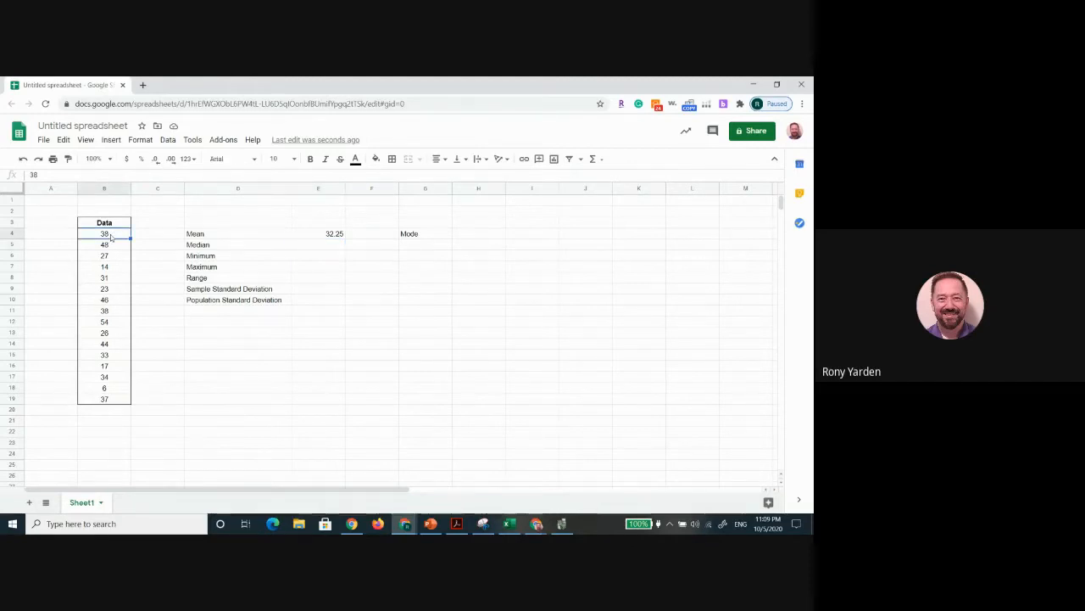
double_click(110, 235)
type("0")
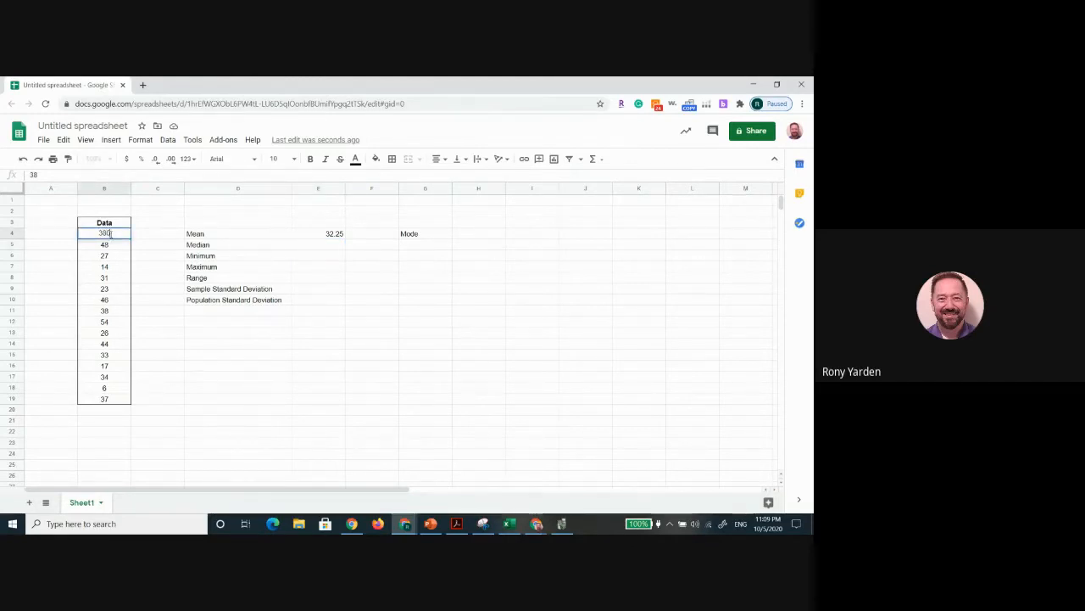
key("Return")
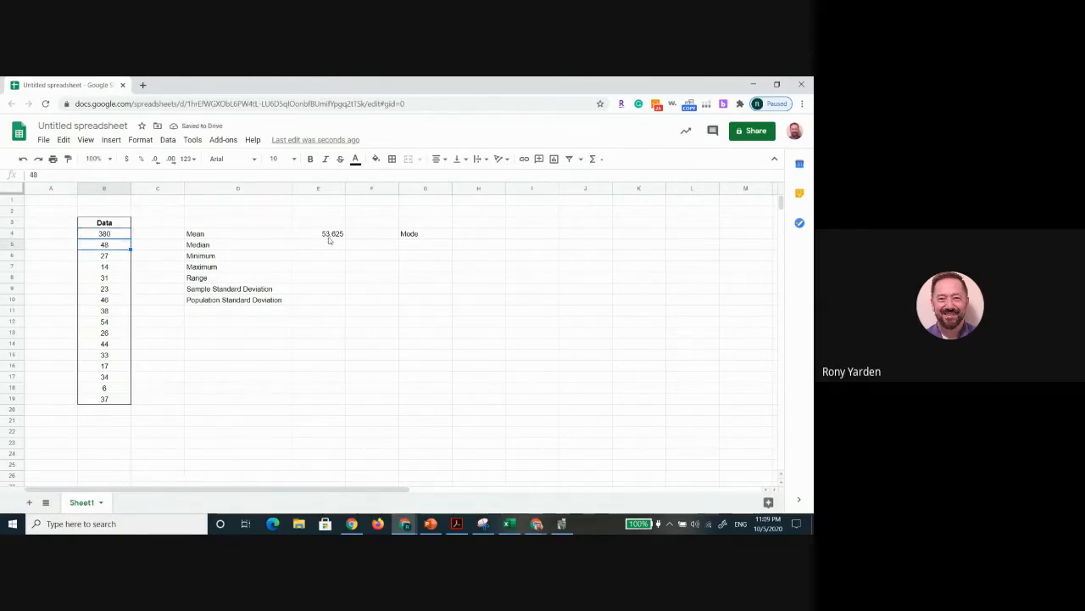
Set the first data value in cell B4 back to 38
left_click(120, 235)
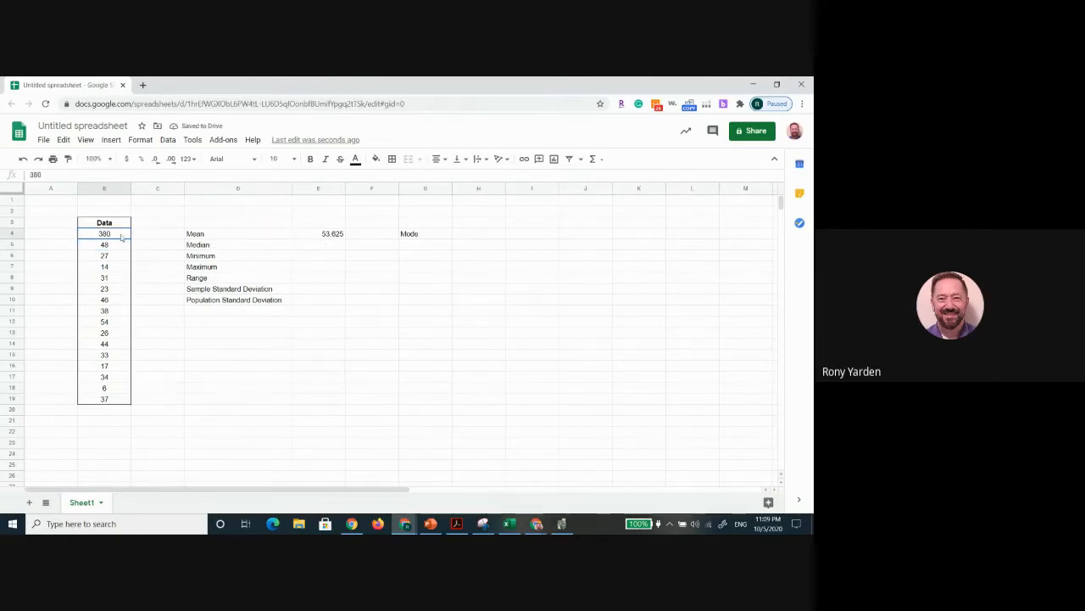
type("38")
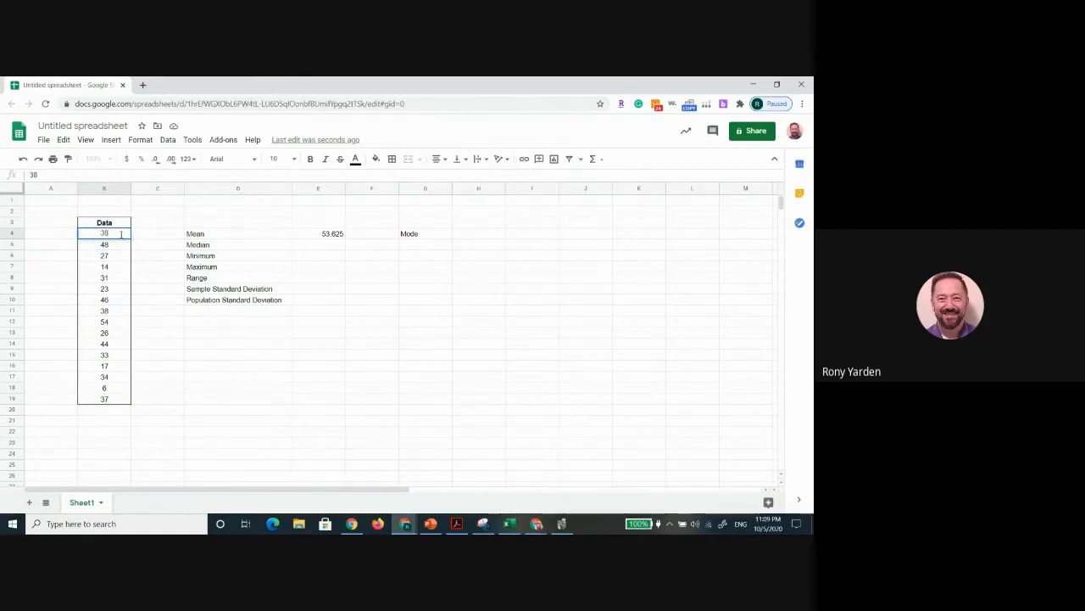
key("Return")
Calculate the median of the data in cell E5 with the formula =MEDIAN(B4:B19)
left_click(334, 246)
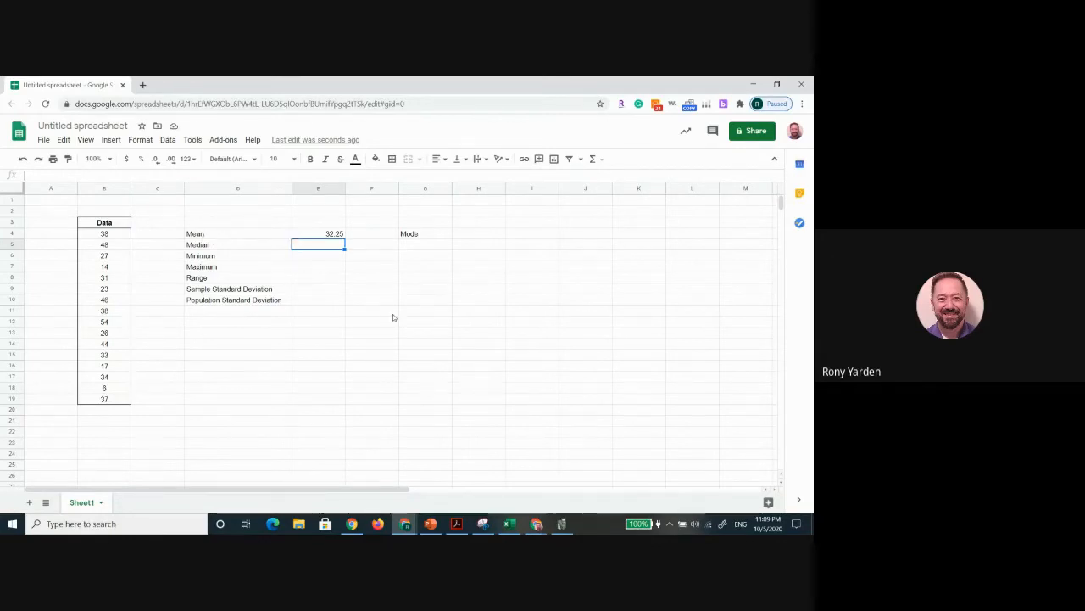
type("=")
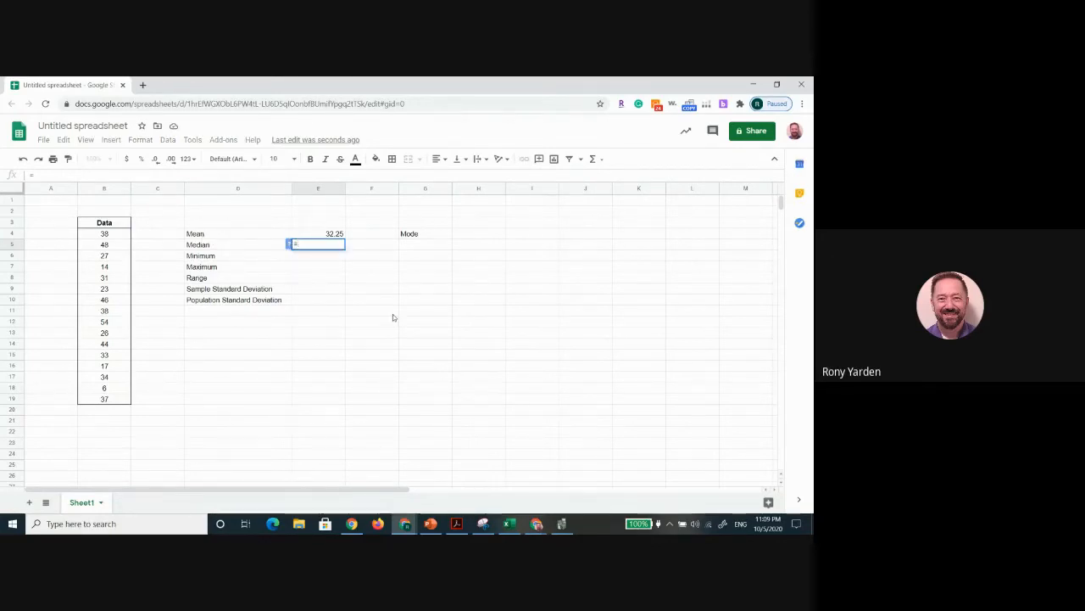
type("Media")
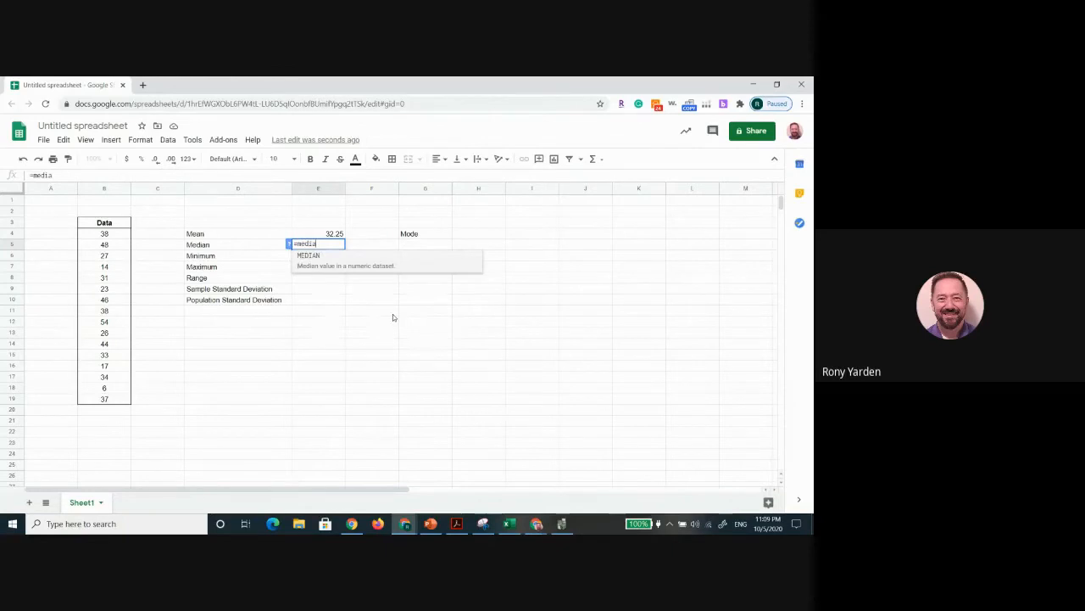
left_click(369, 270)
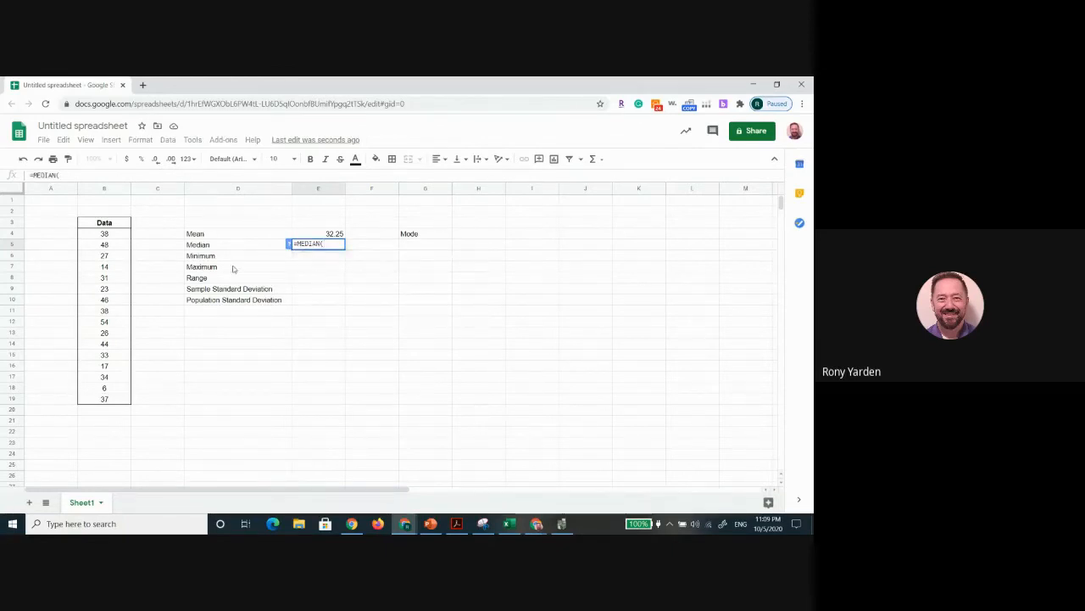
left_click_drag(104, 233, 116, 403)
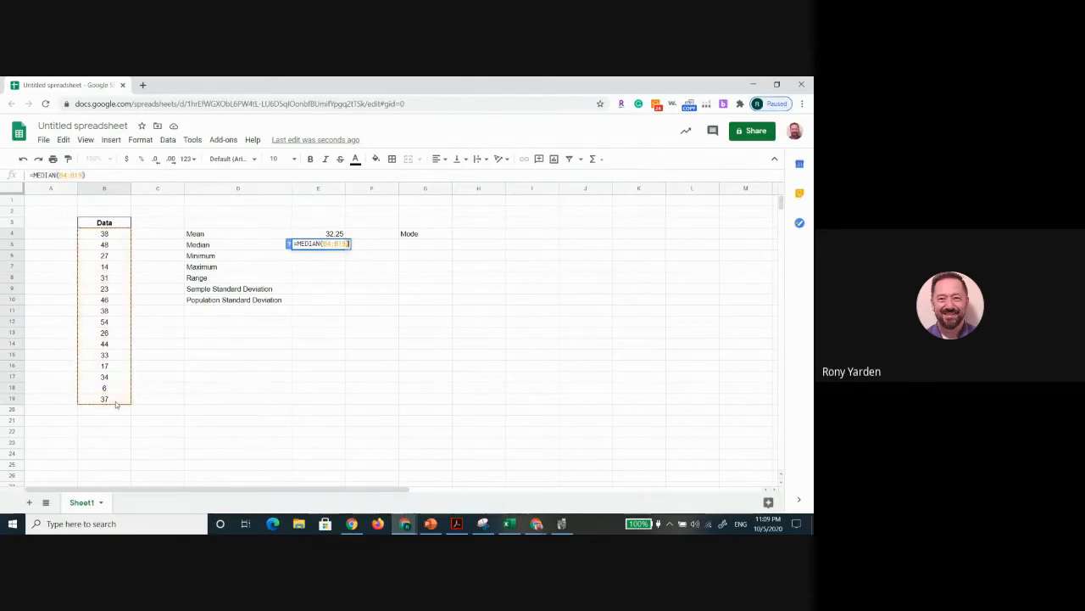
key("Return")
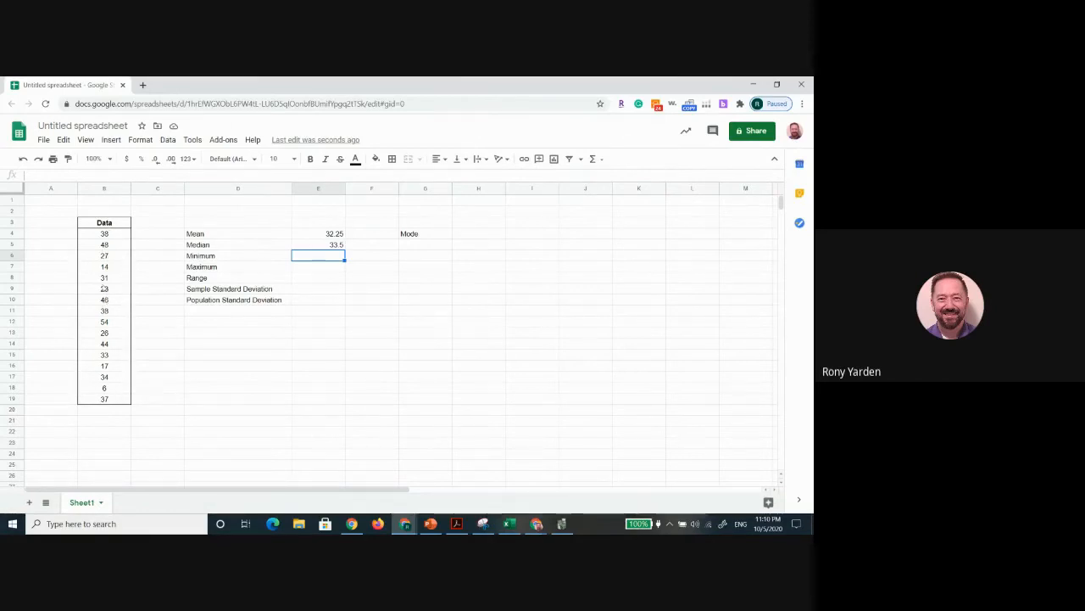
left_click_drag(106, 235, 110, 399)
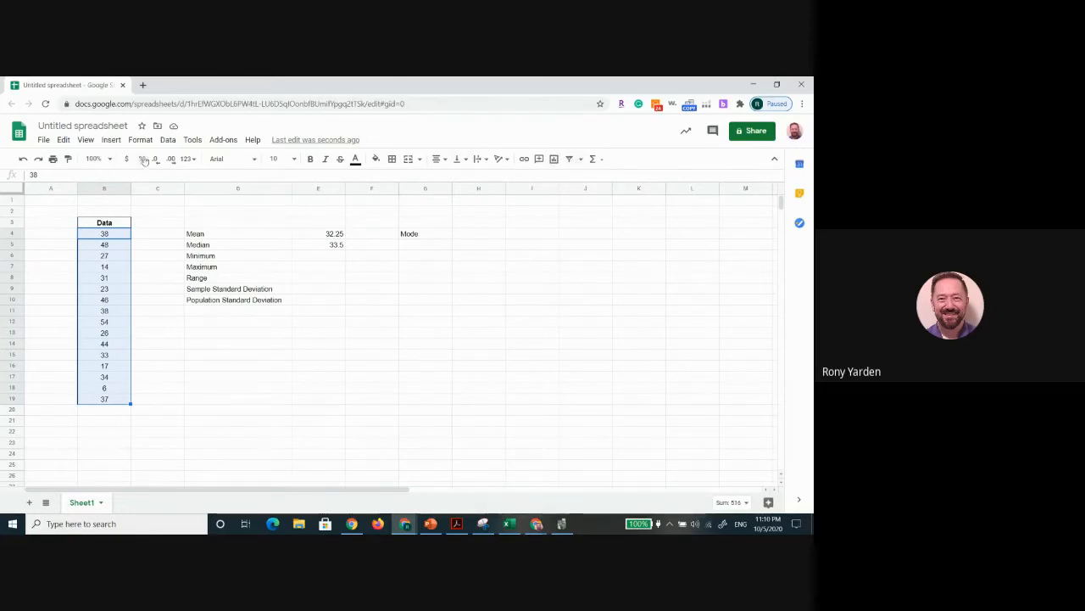
left_click(166, 140)
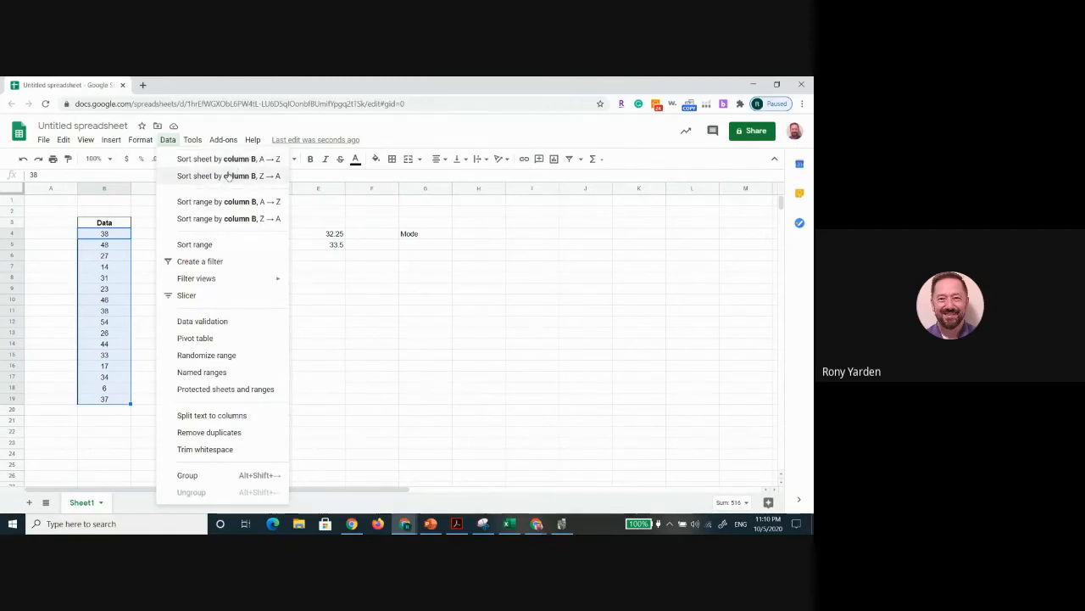
left_click(48, 249)
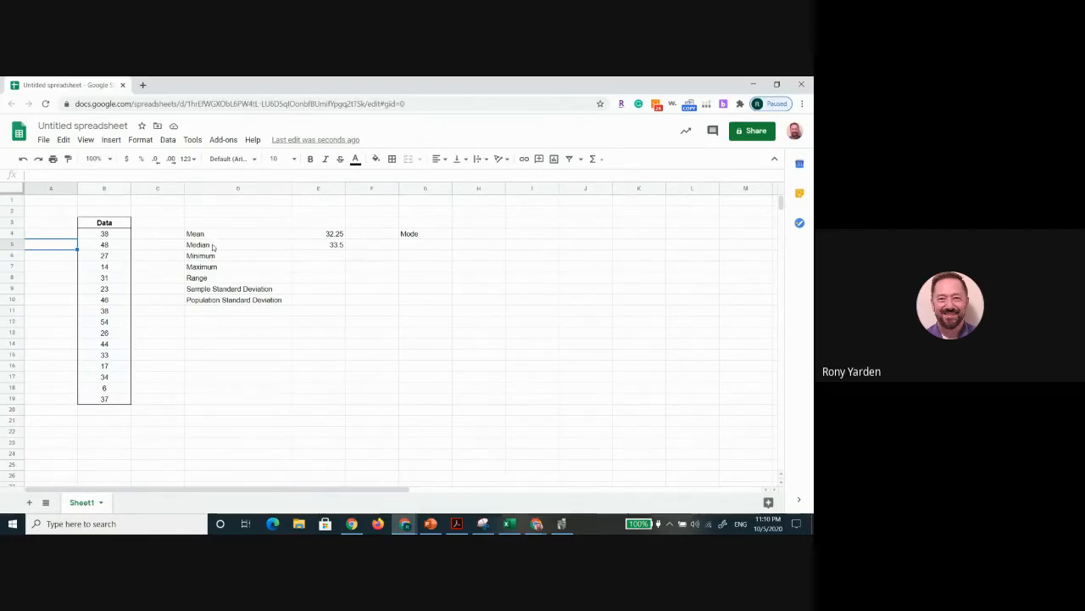
Calculate the minimum of the data in cell E6 with the MIN function over B4:B19
left_click(322, 259)
type("=")
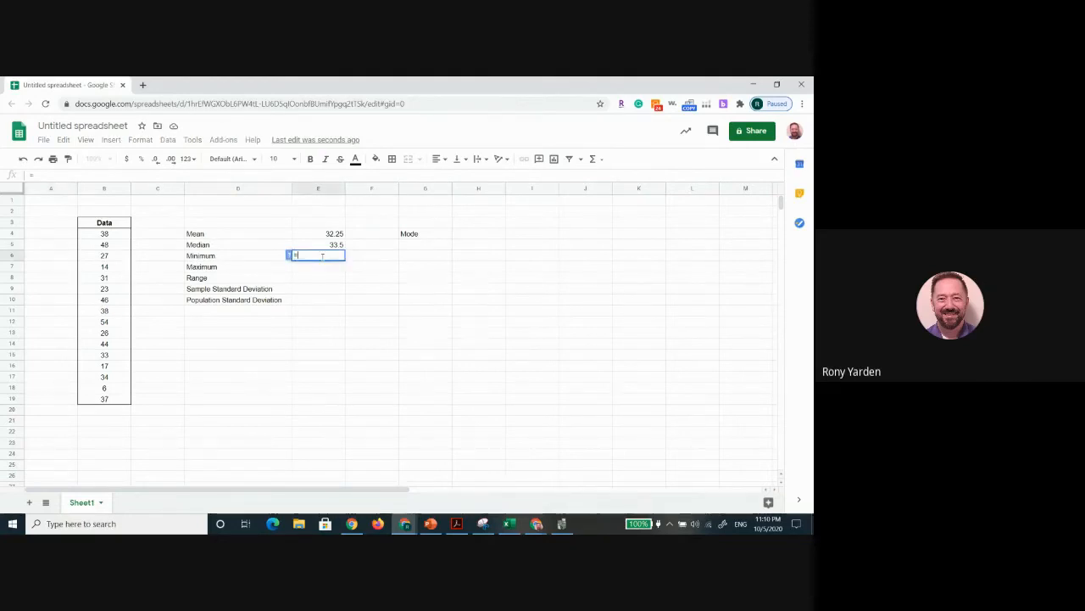
type("min(")
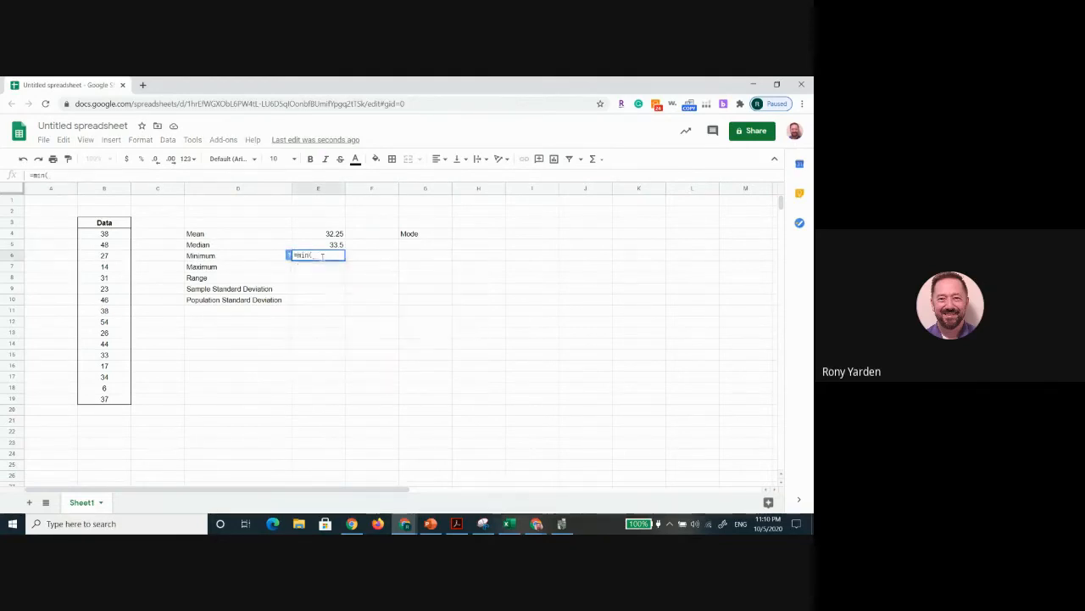
left_click_drag(104, 234, 104, 299)
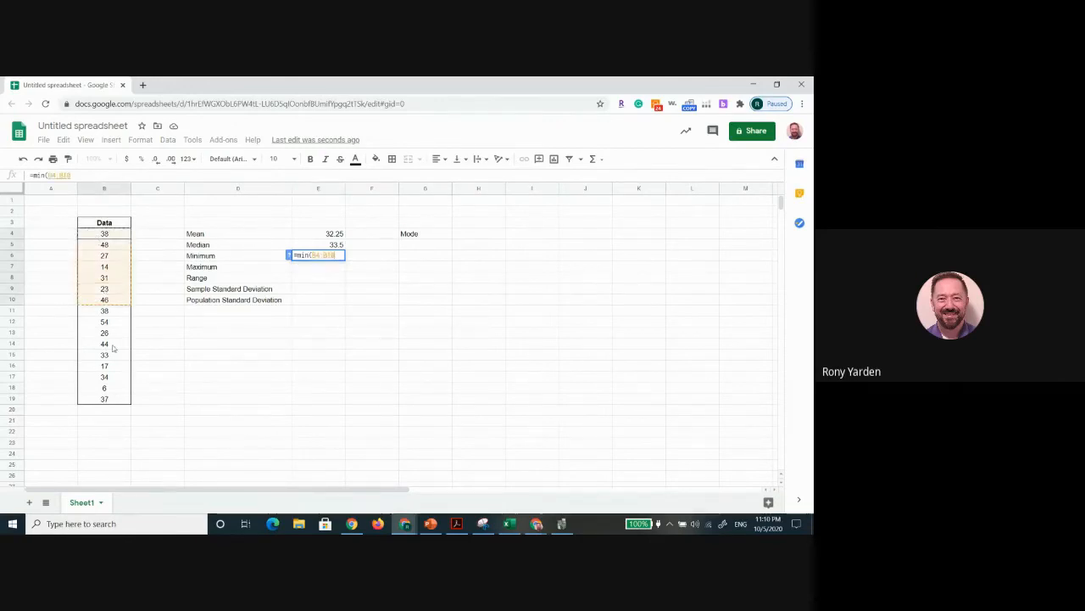
left_click_drag(113, 348, 119, 400)
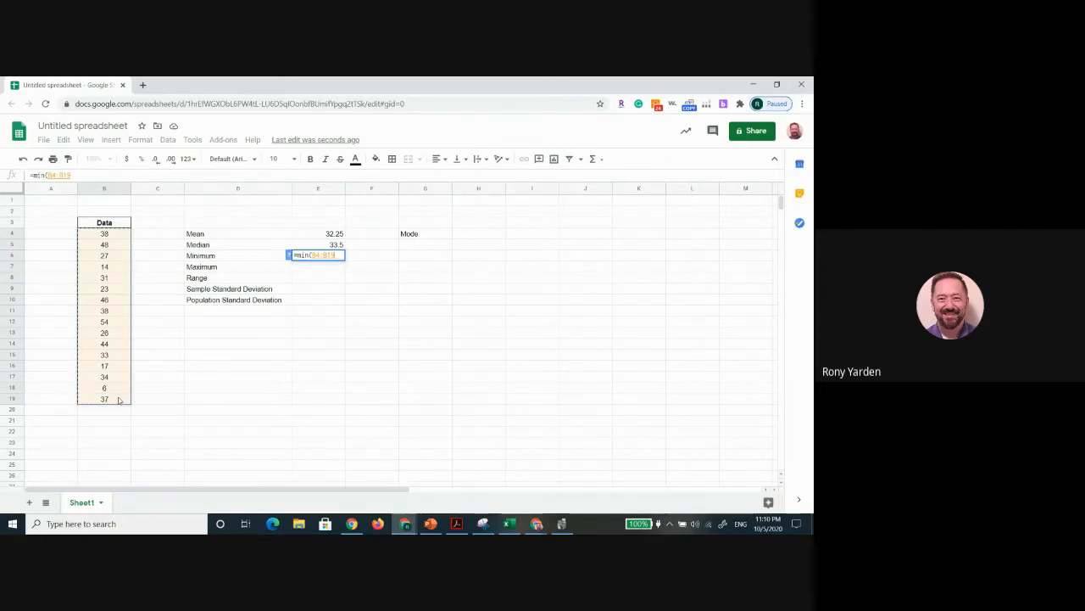
key("Return")
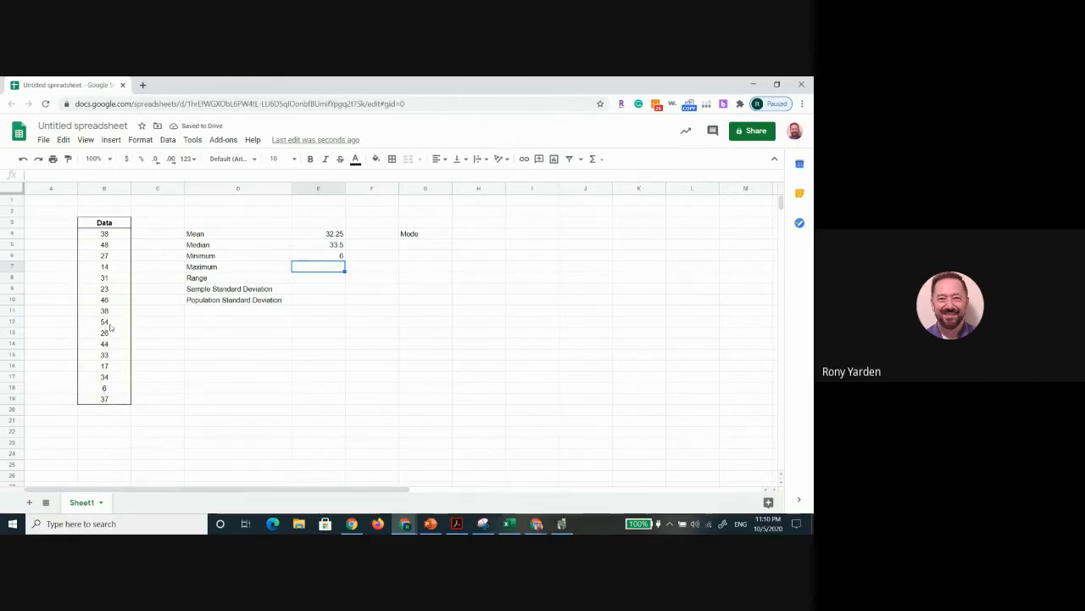
Calculate the maximum of the data in cell E7 with the formula =max(B4:B19)
type("=")
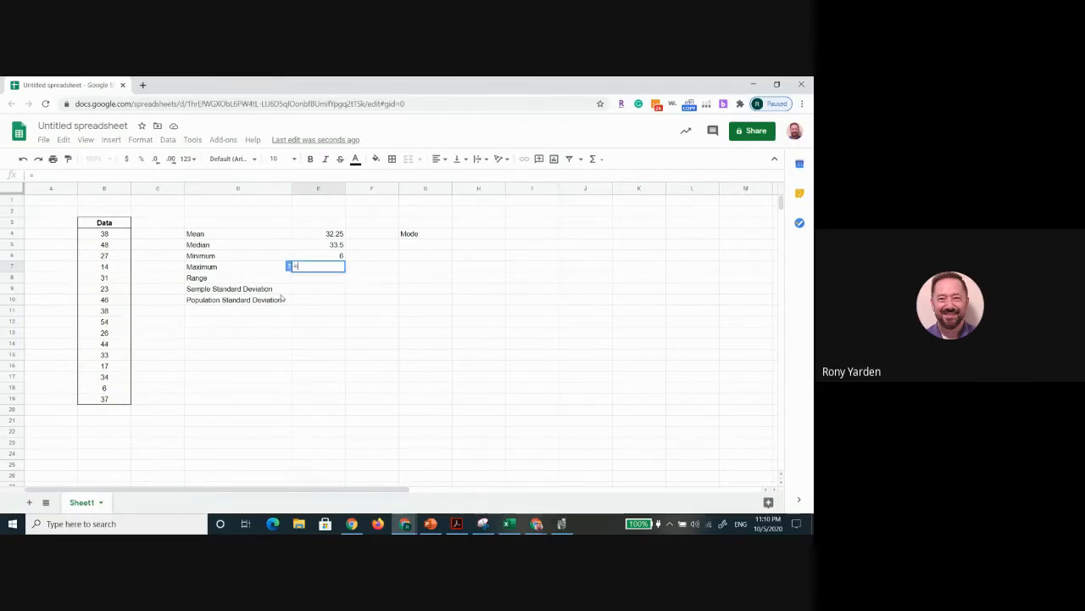
type("max")
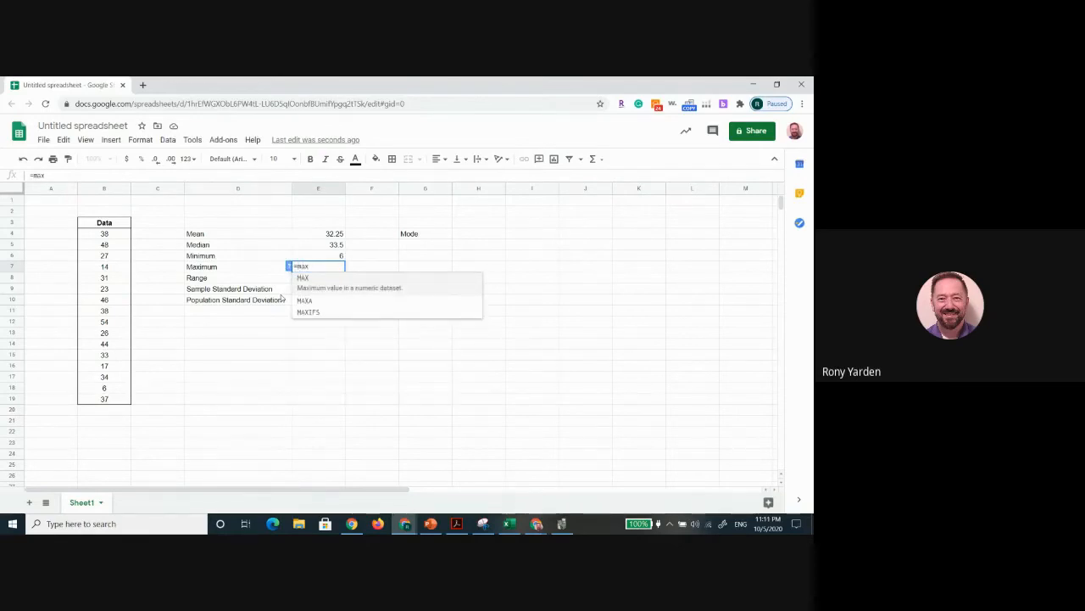
type("(")
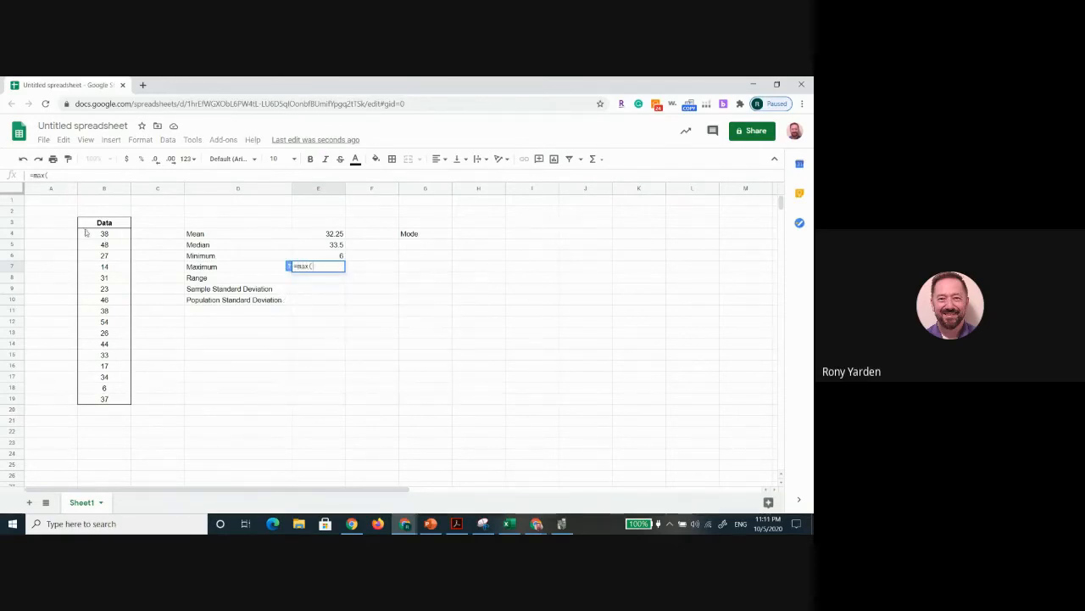
left_click_drag(86, 232, 105, 400)
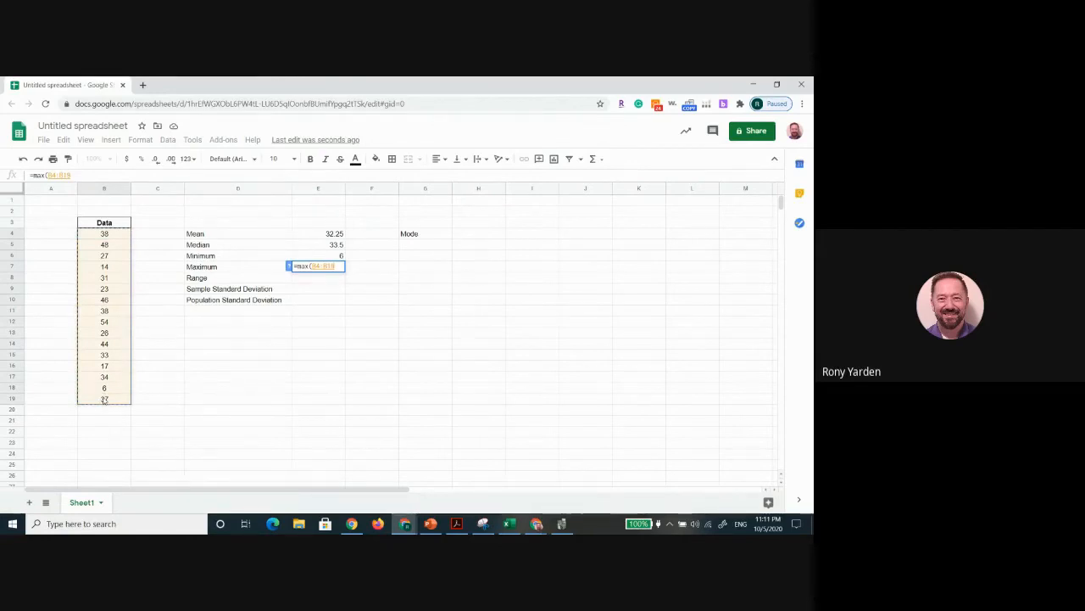
type(")")
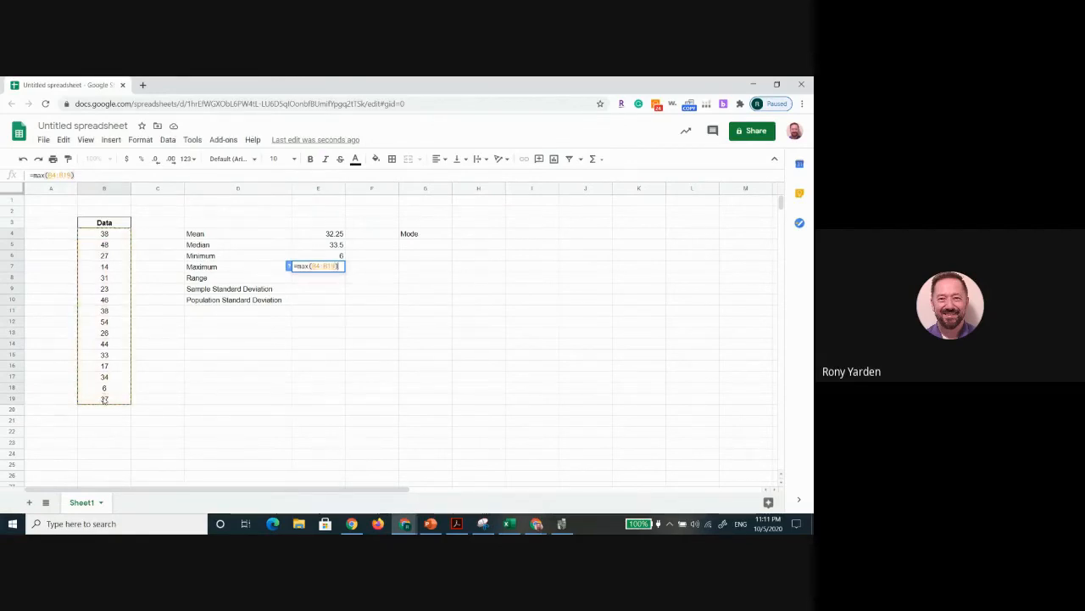
key("Return")
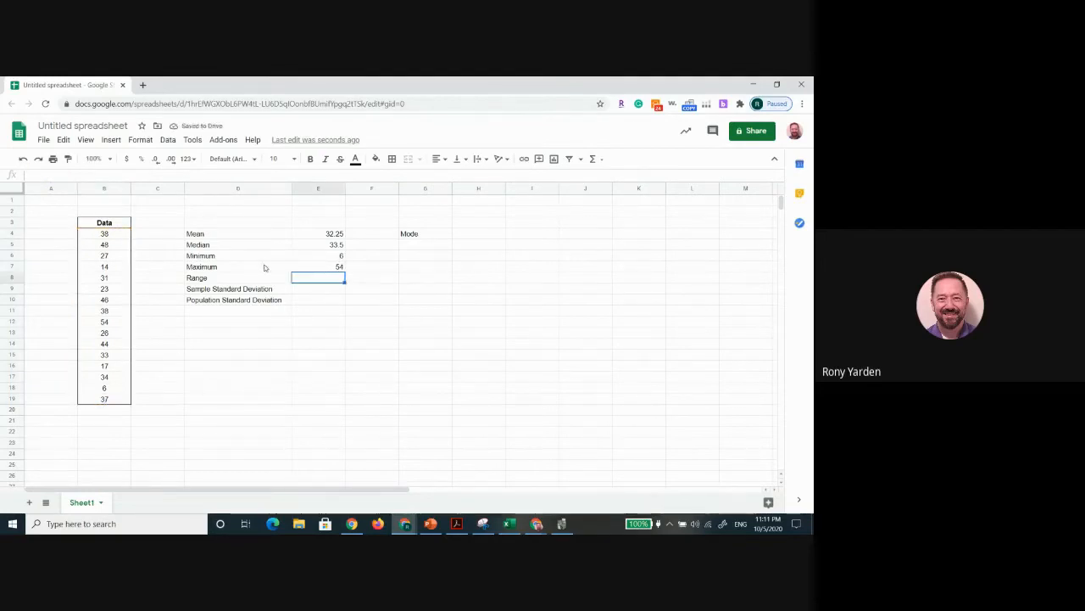
Change the data value in cell B7 to 140 to test the maximum formula, and set it back to 14
left_click(108, 268)
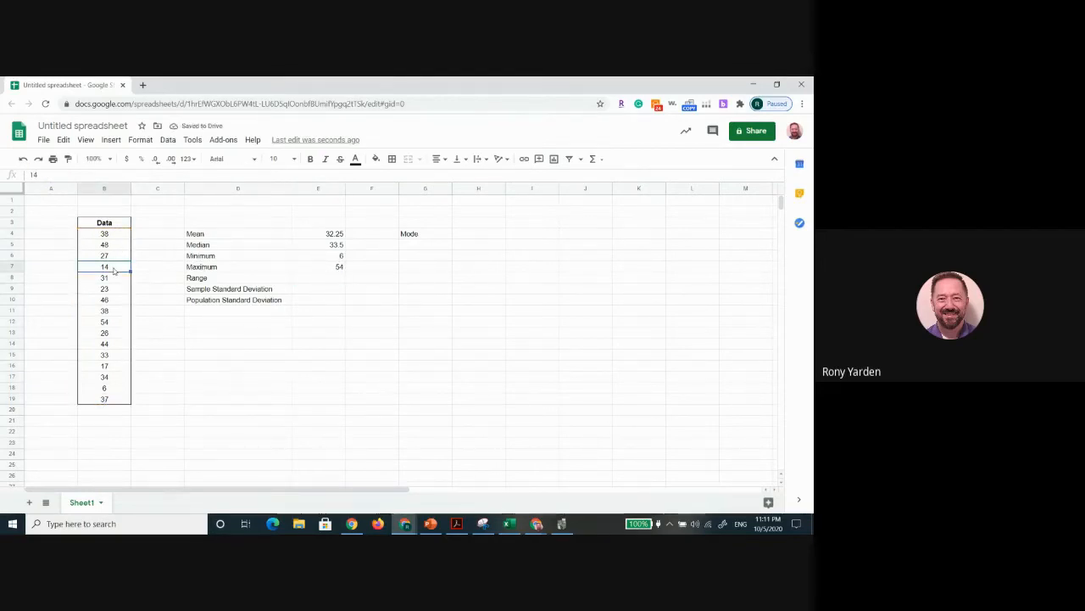
type("140")
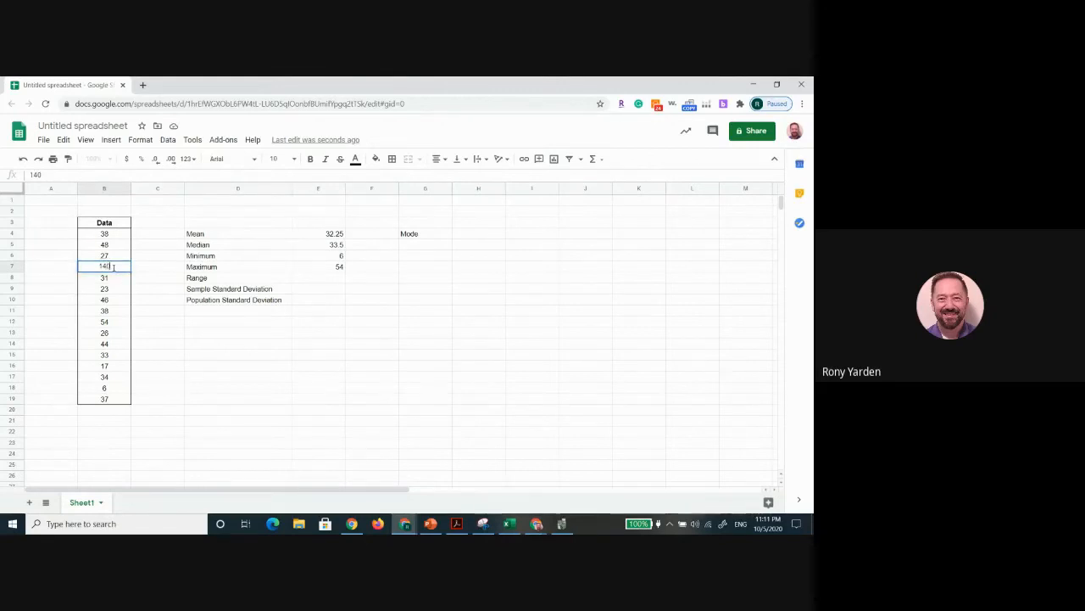
key("Return")
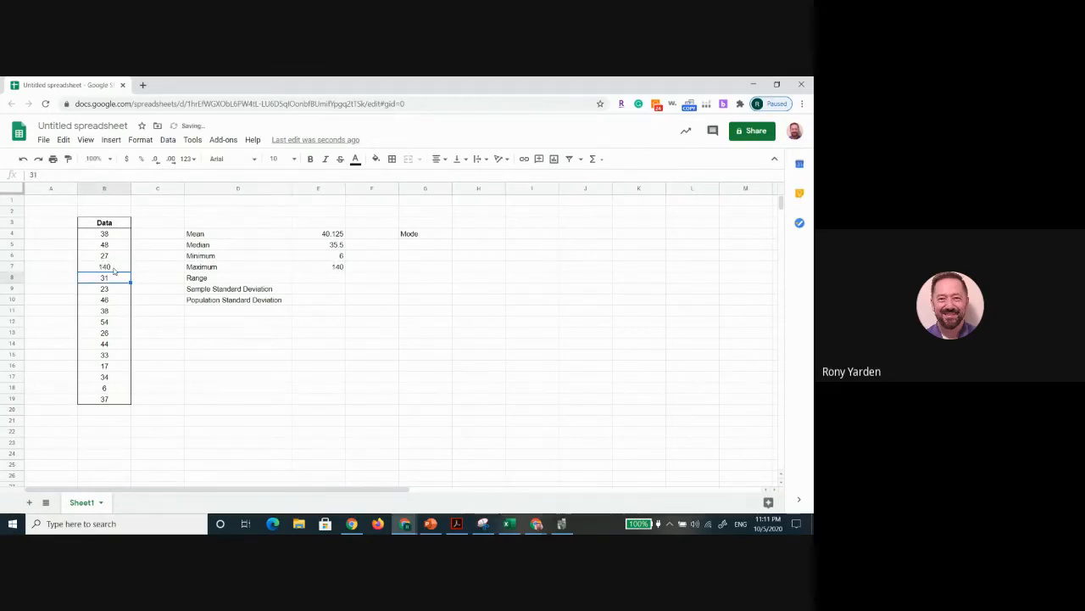
left_click(108, 267)
type("1")
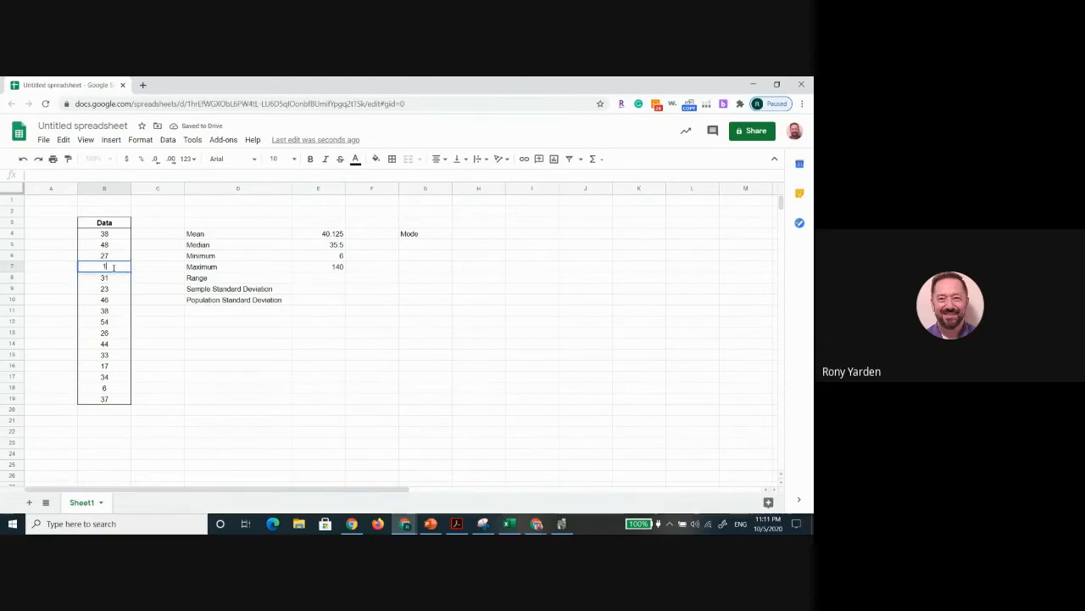
type("4")
key("Return")
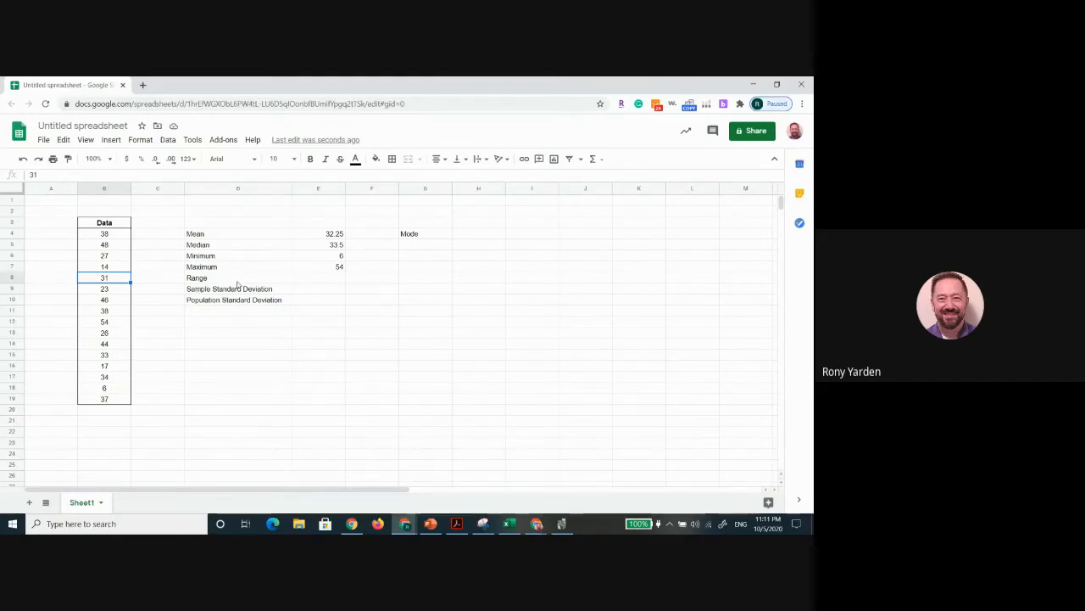
Calculate the range in cell E8 by subtracting the minimum in E6 from the maximum in E7 with =E7-E6
left_click(329, 267)
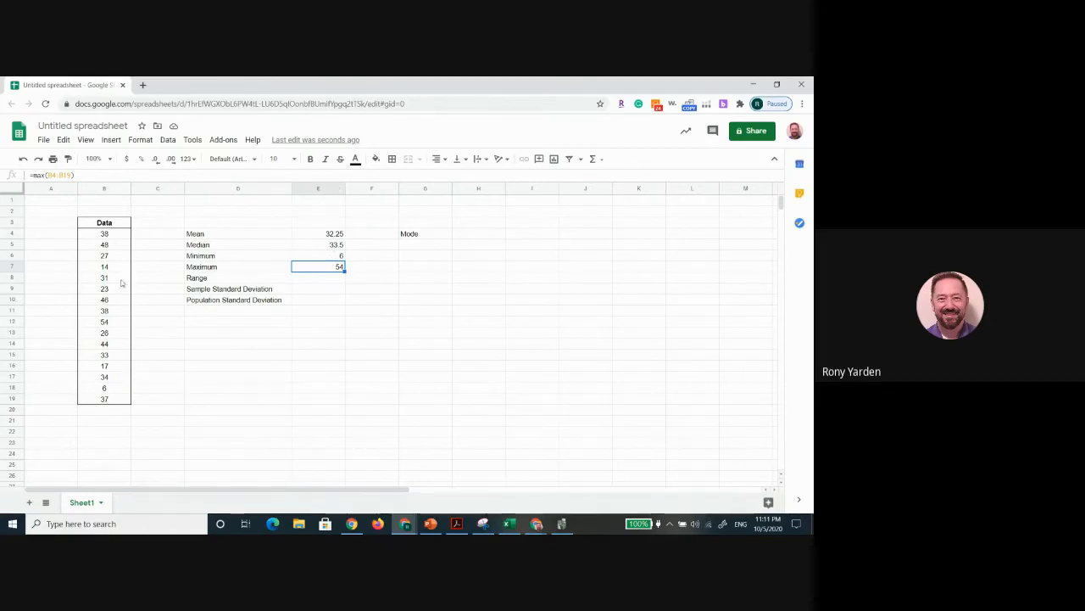
left_click(323, 255)
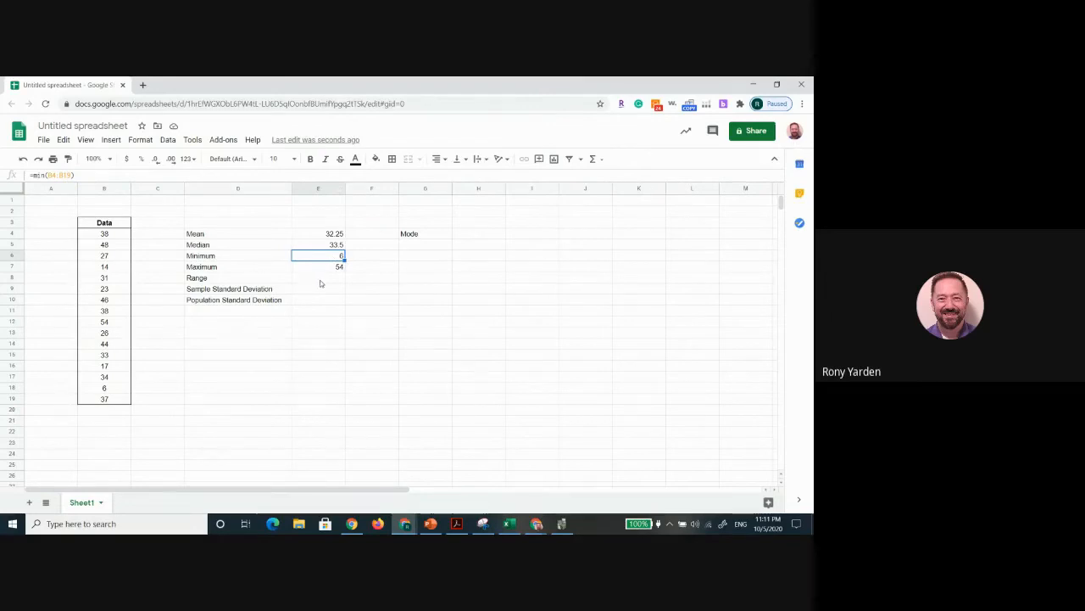
left_click(322, 281)
type("=")
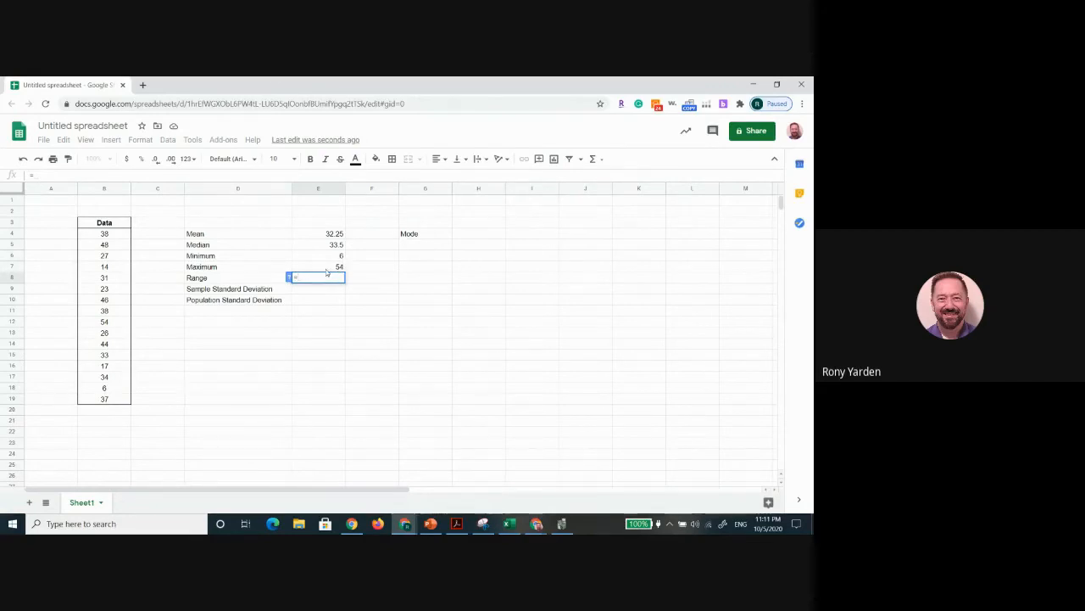
left_click(327, 269)
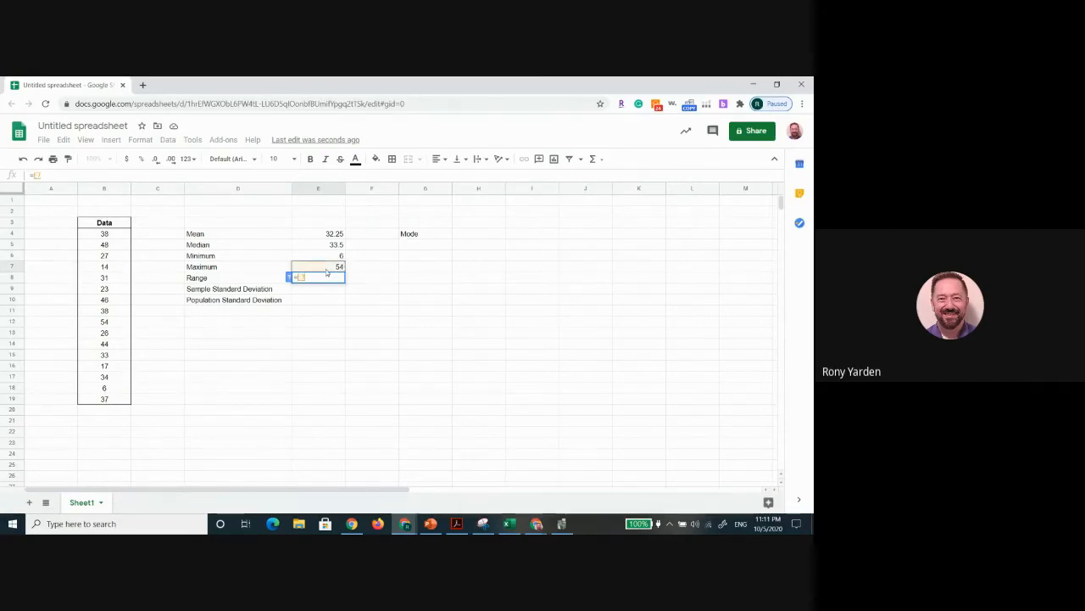
type("-")
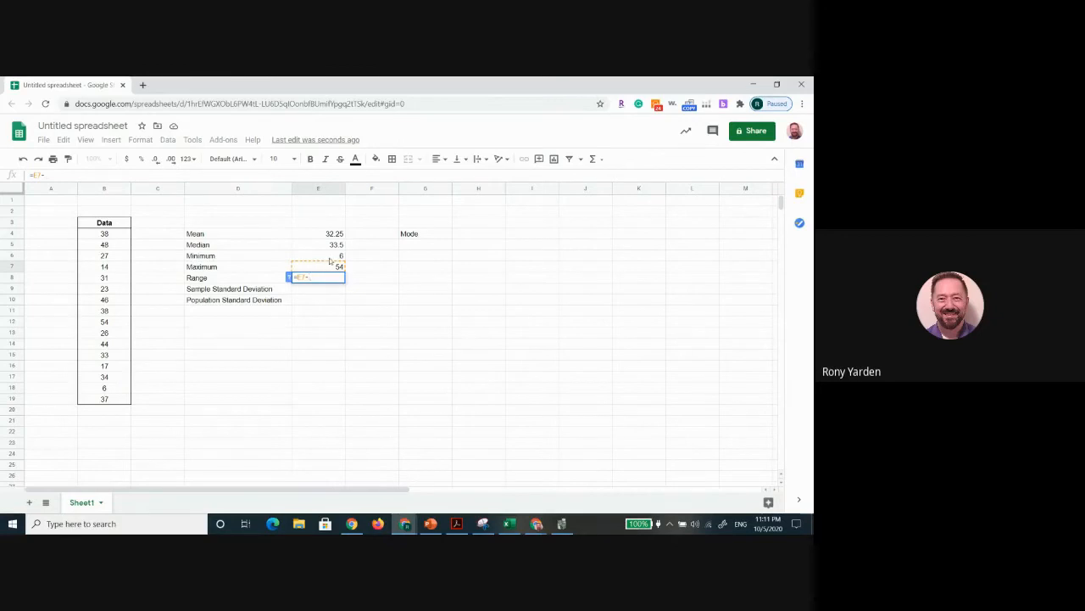
left_click(330, 259)
key("Return")
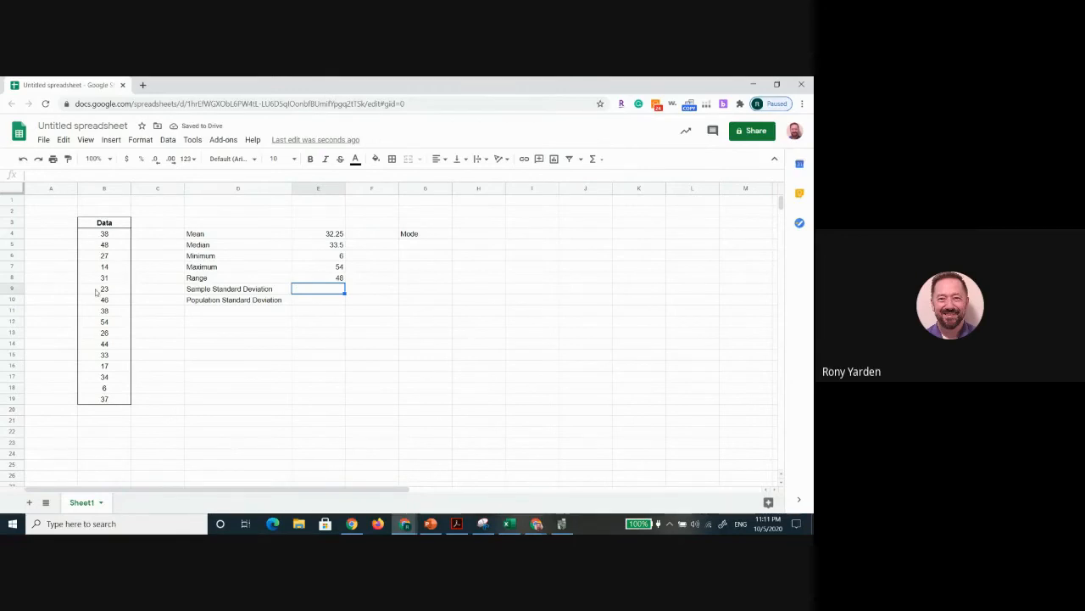
Change the data value in cell B12 to 60 to test the range formula, and set it back to 54
left_click(106, 326)
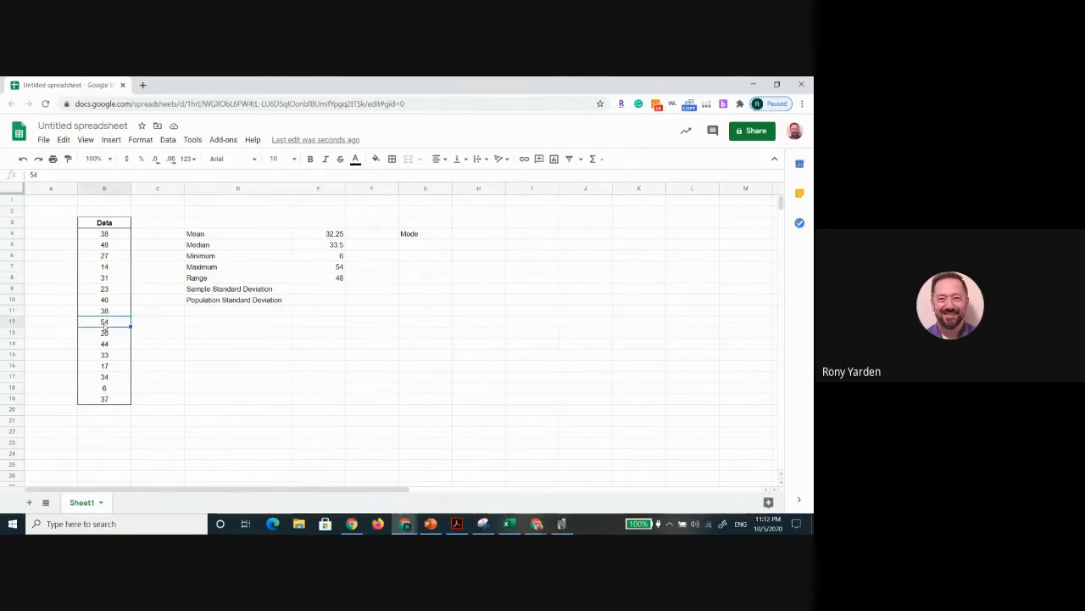
type("60")
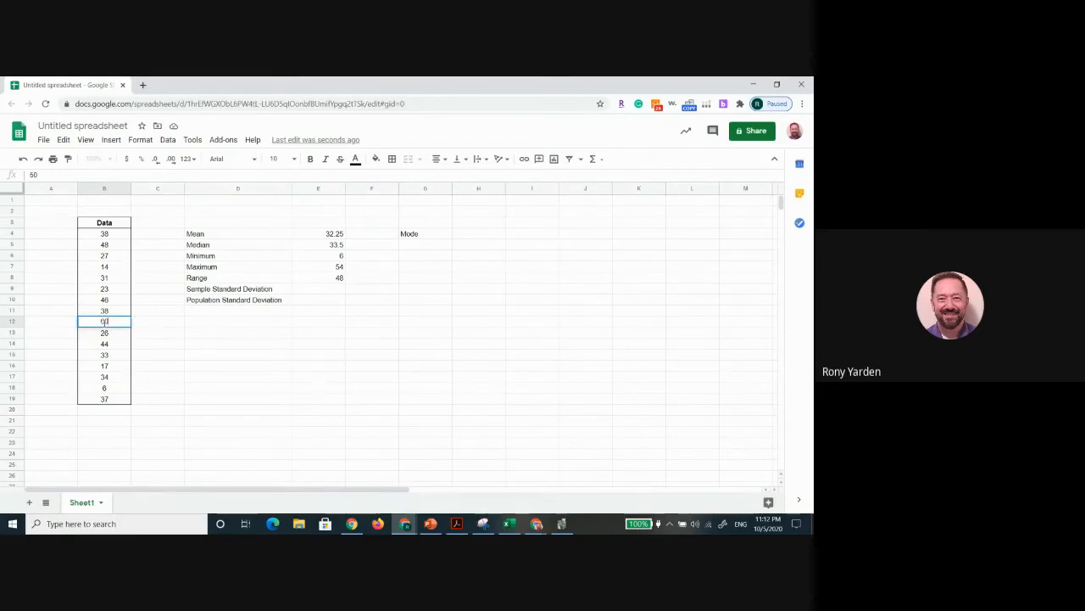
key("Return")
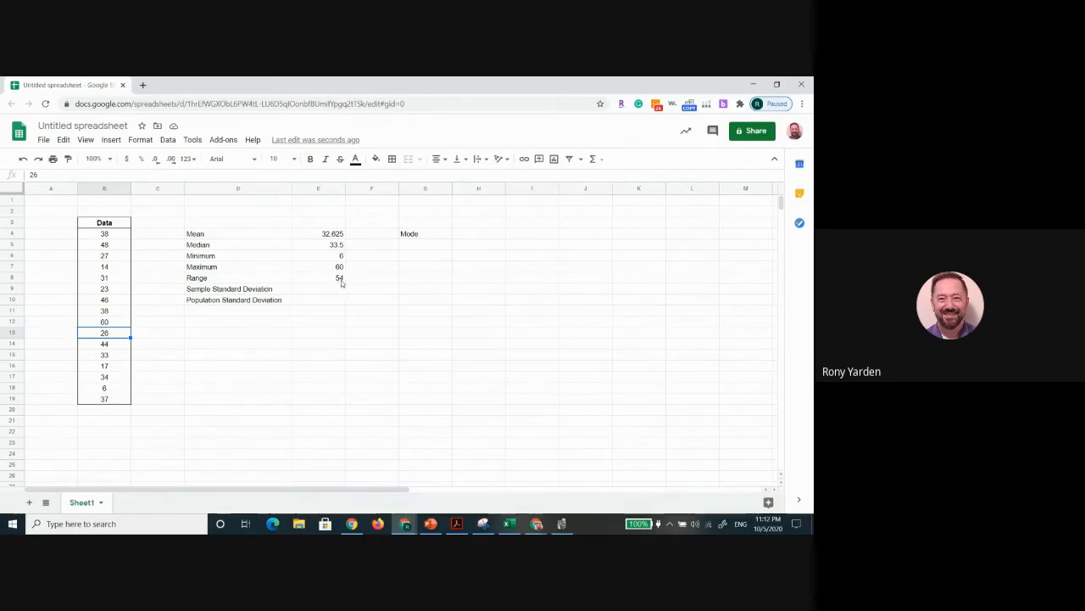
left_click(110, 323)
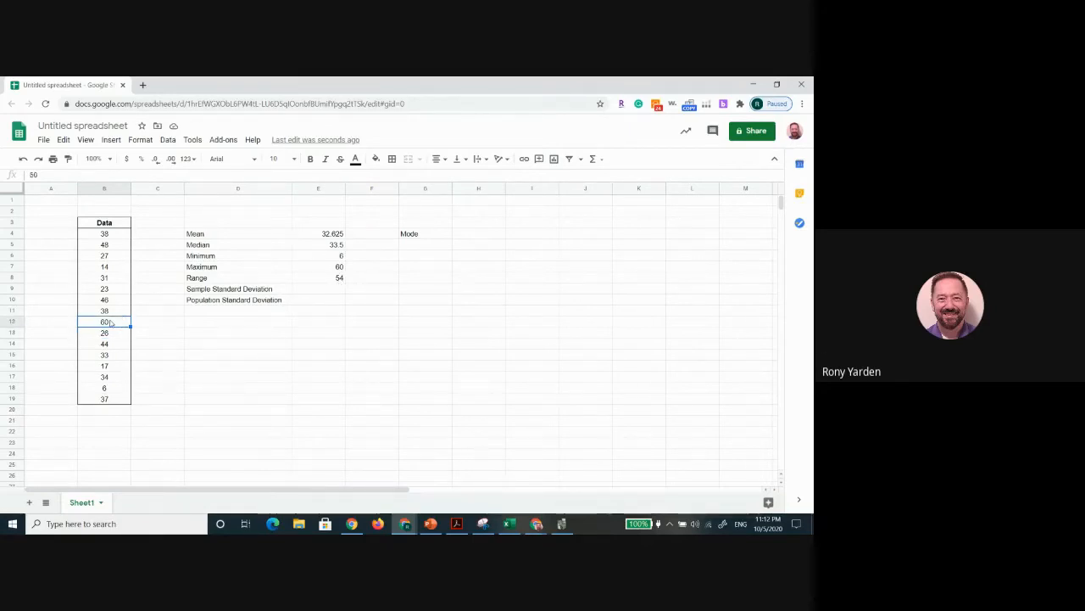
type("54")
key("Return")
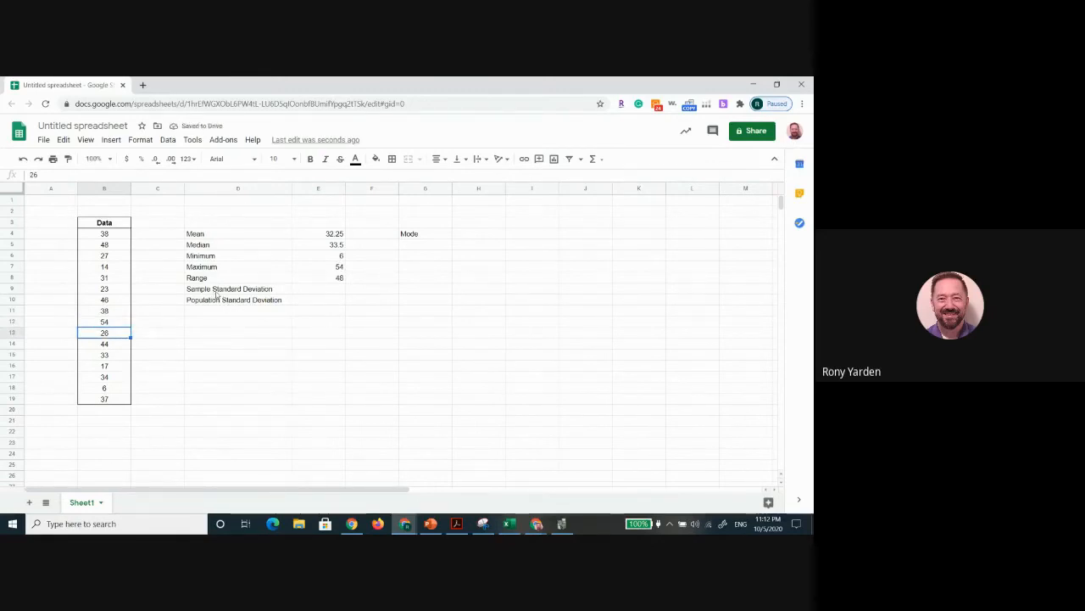
Calculate the sample standard deviation in cell E9 with the STDEV.S function over B4:B19
left_click(317, 289)
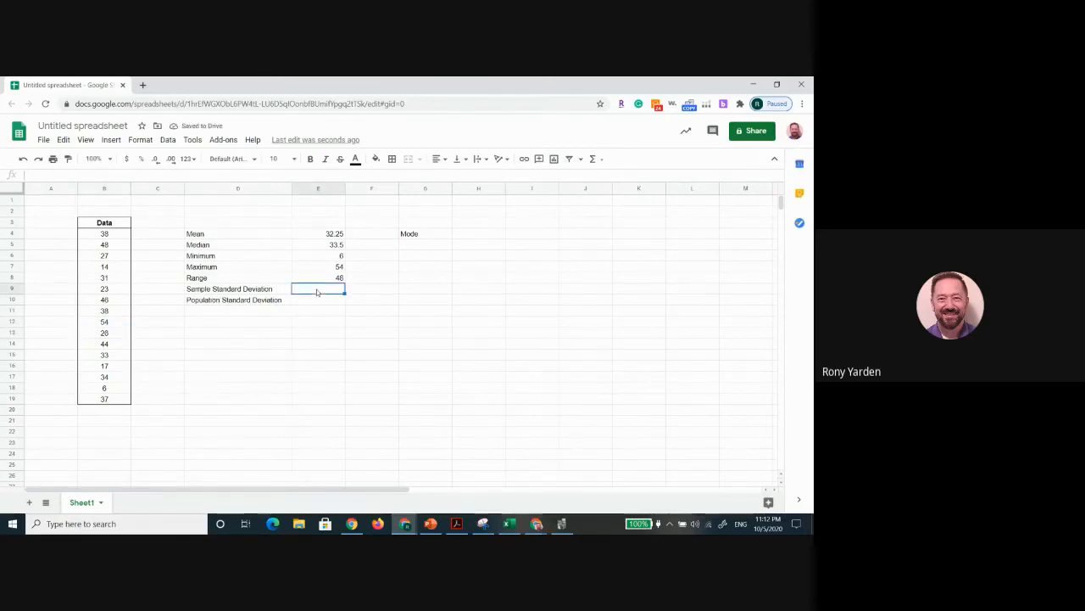
type("=")
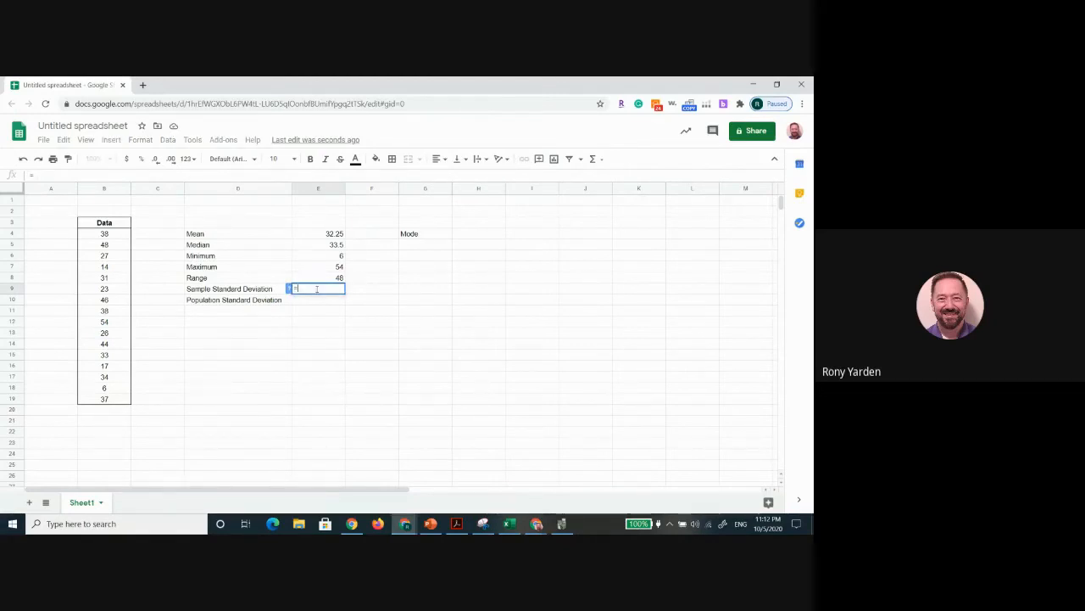
type("st")
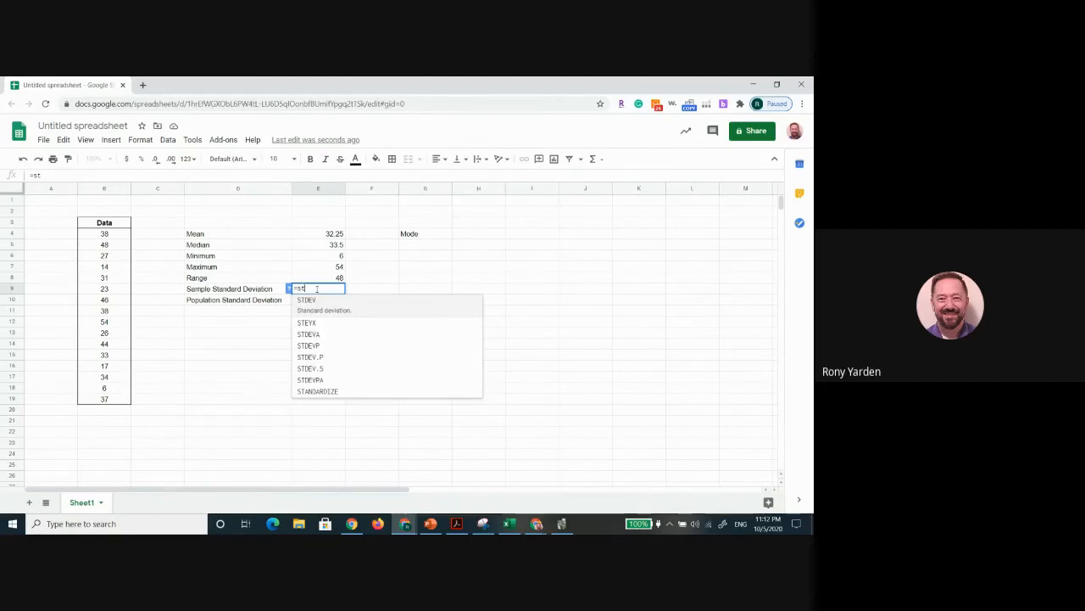
type("dev")
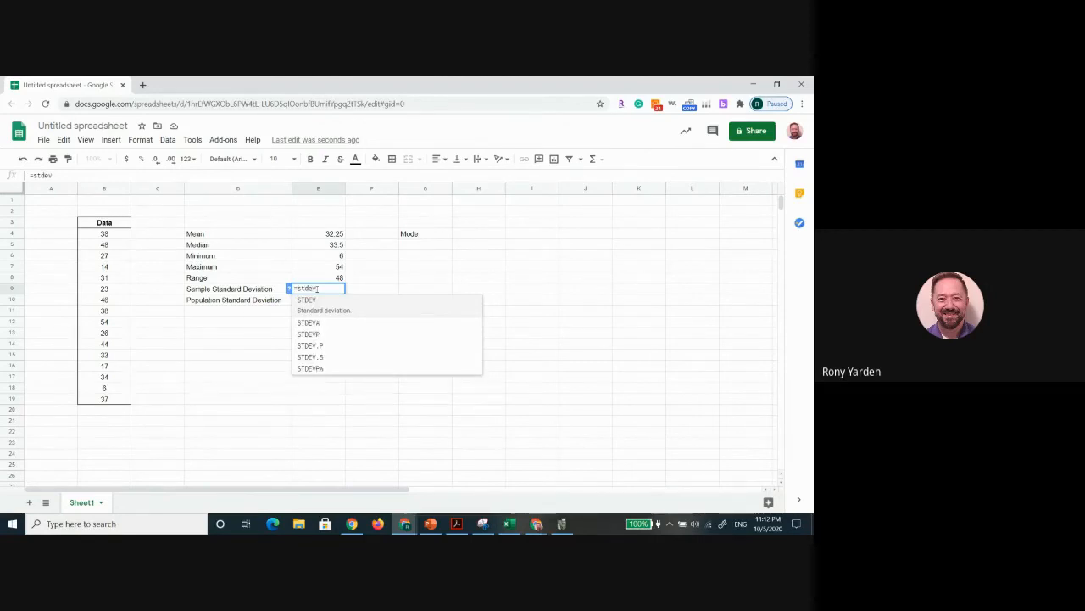
left_click(323, 357)
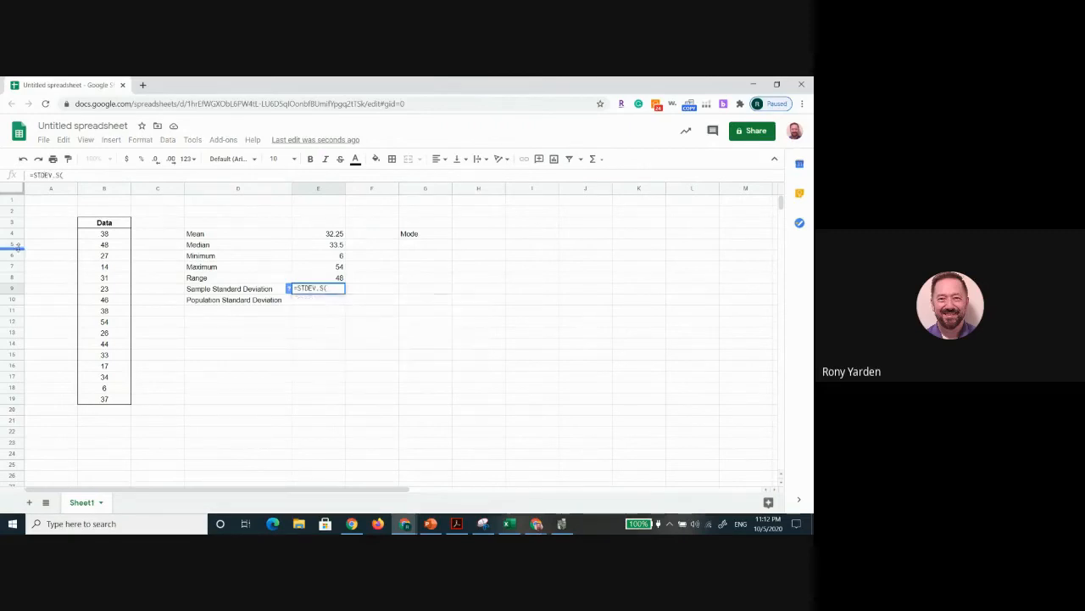
left_click_drag(103, 234, 119, 399)
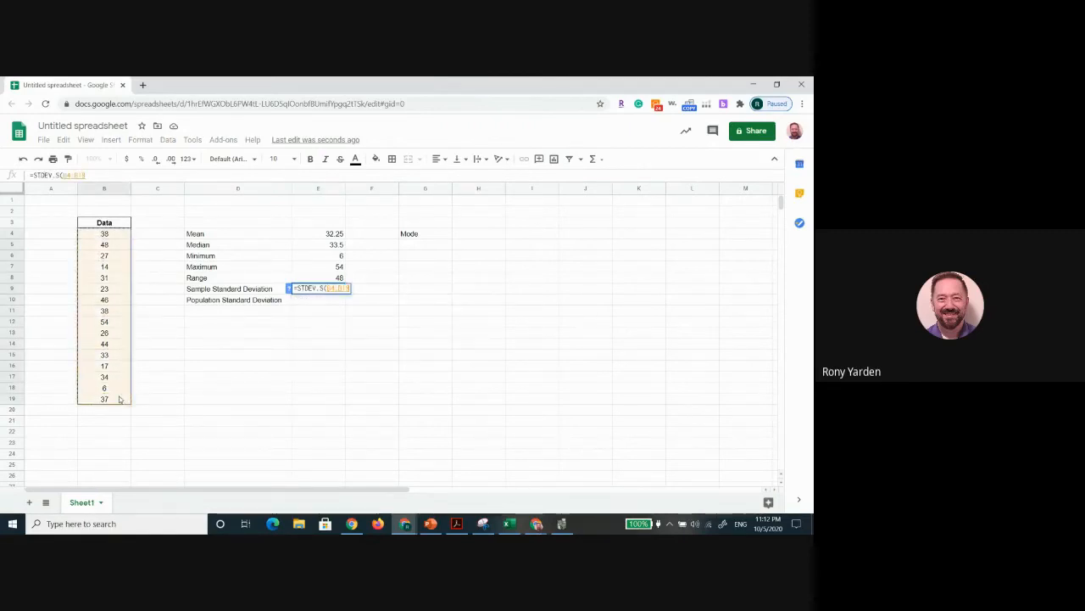
type(")")
key("Return")
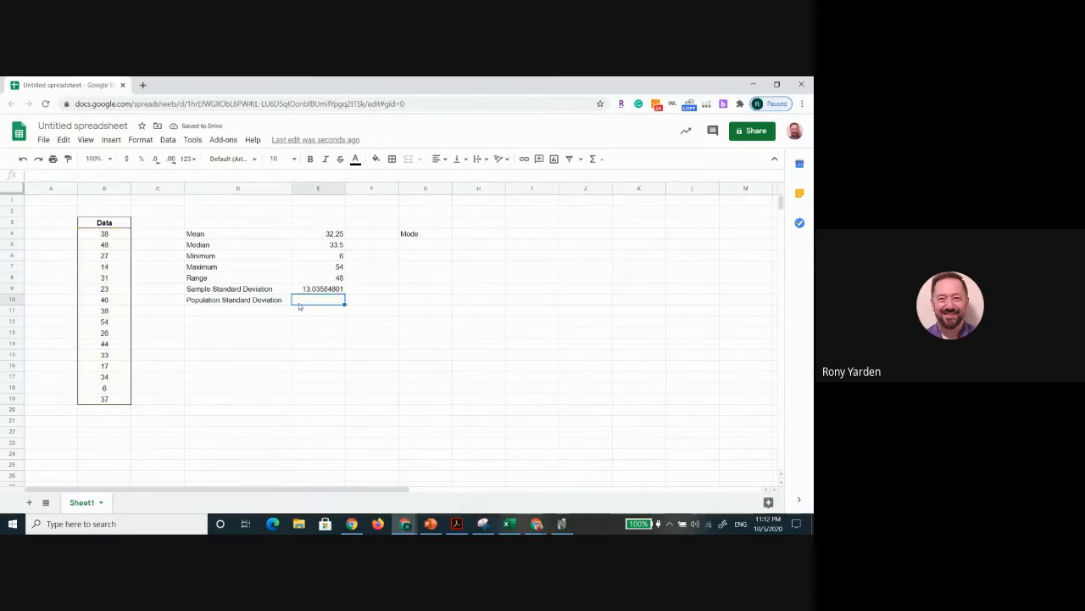
Calculate the population standard deviation in cell E10 with the STDEV.P function over B4:B19
type("=std")
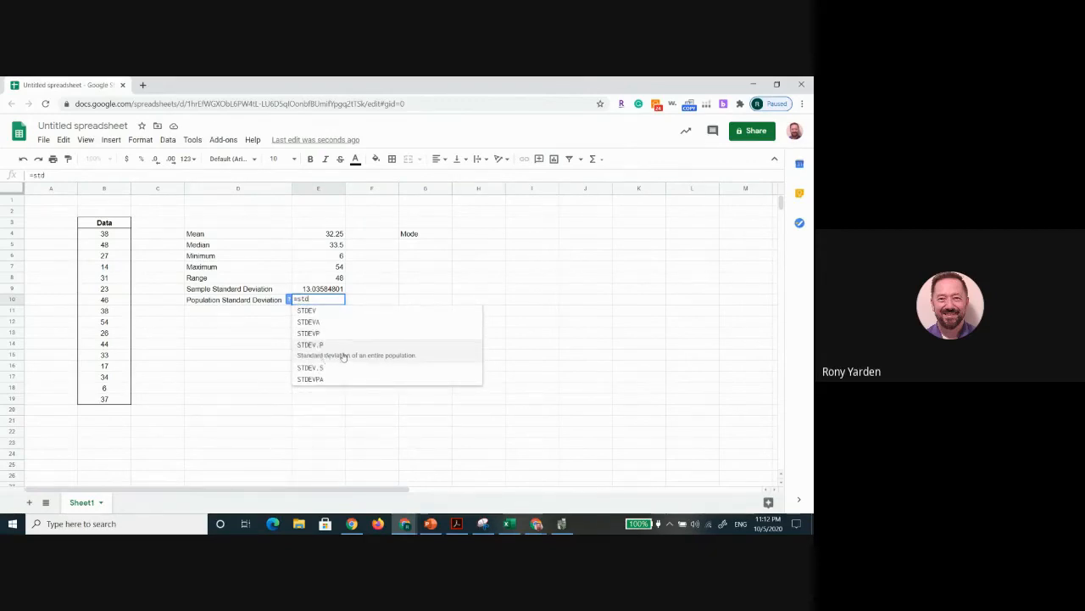
left_click(413, 357)
left_click_drag(117, 236, 111, 398)
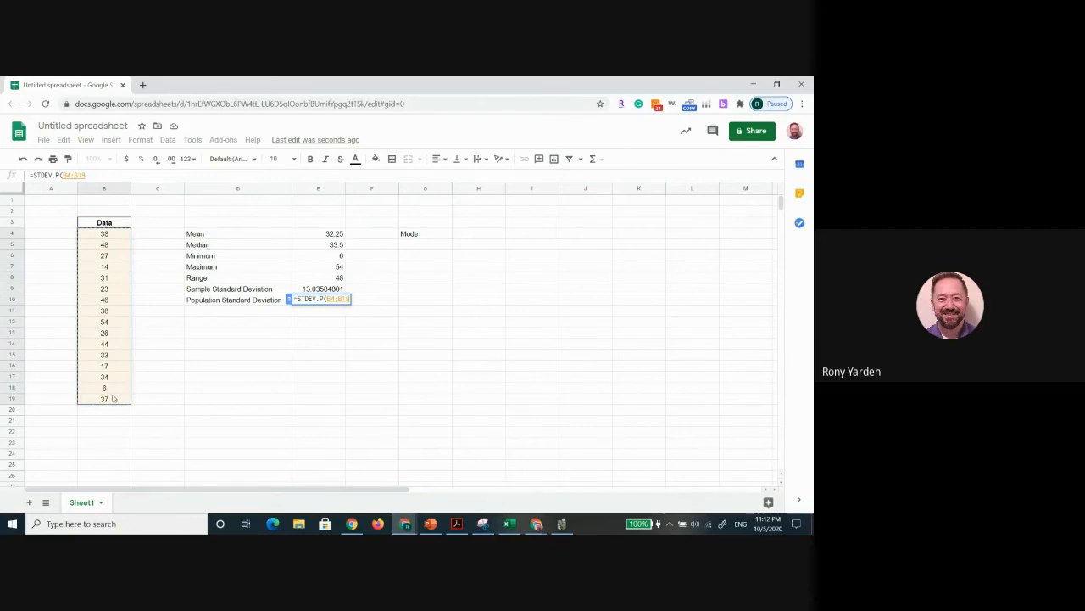
type(")")
key("Return")
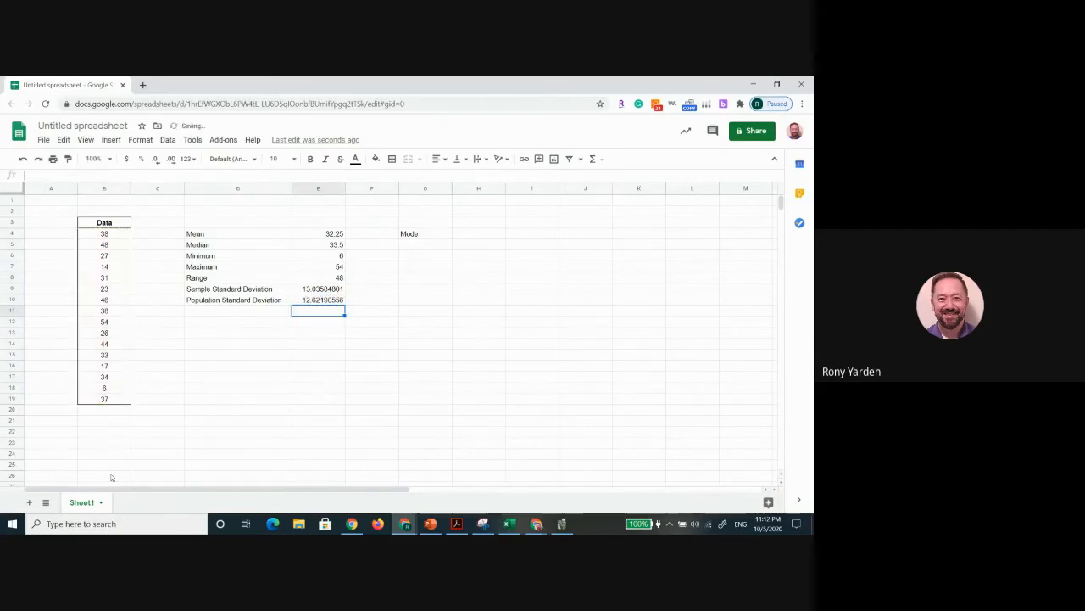
Calculate the mode in cell H4 with the MODE.MULT function over B4:B19
left_click(480, 236)
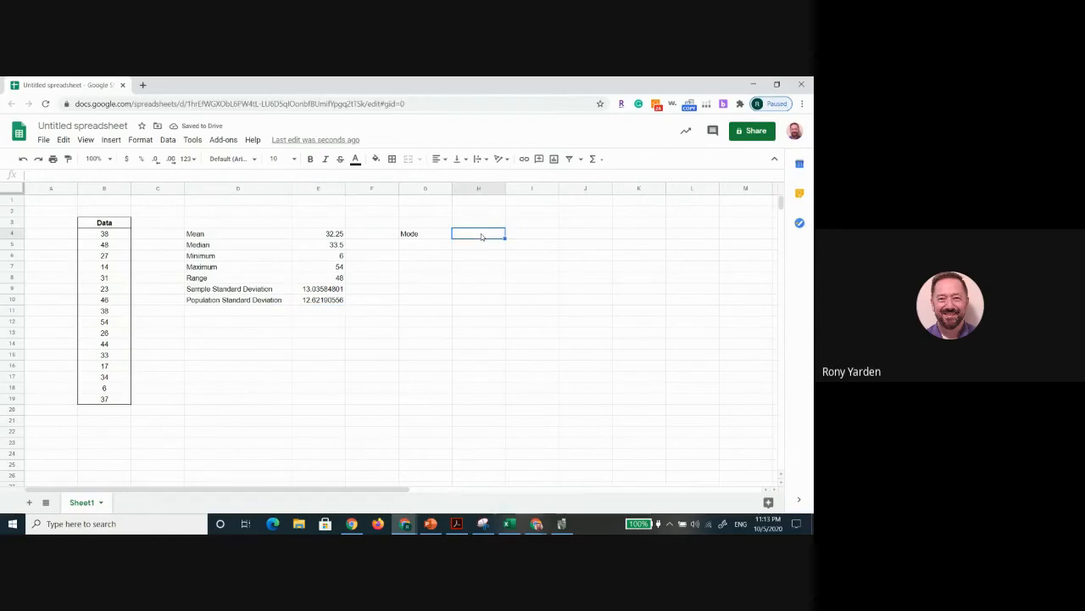
type("=mode")
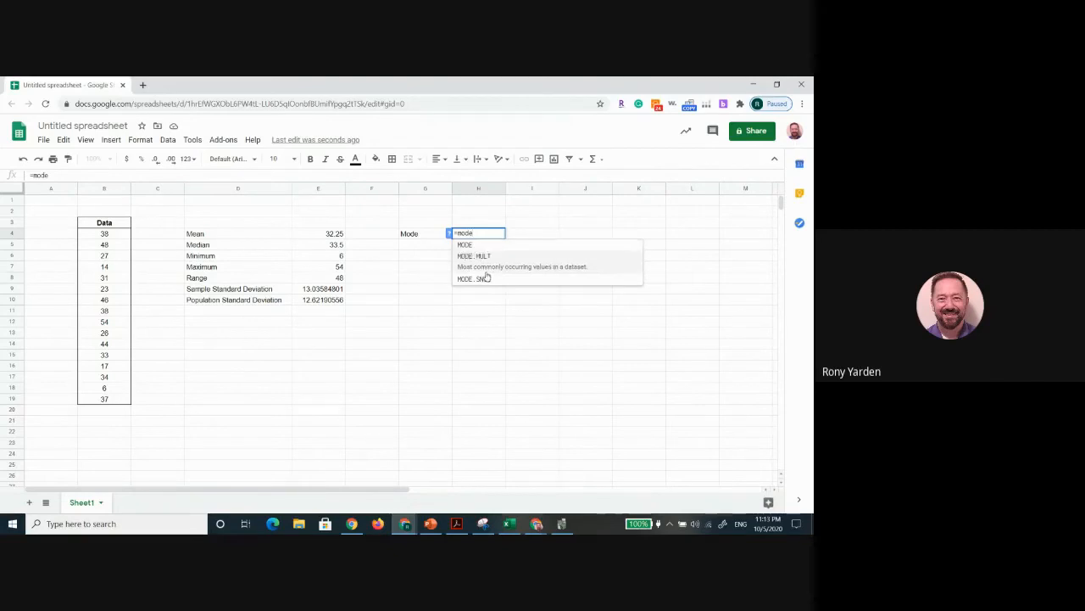
left_click(494, 266)
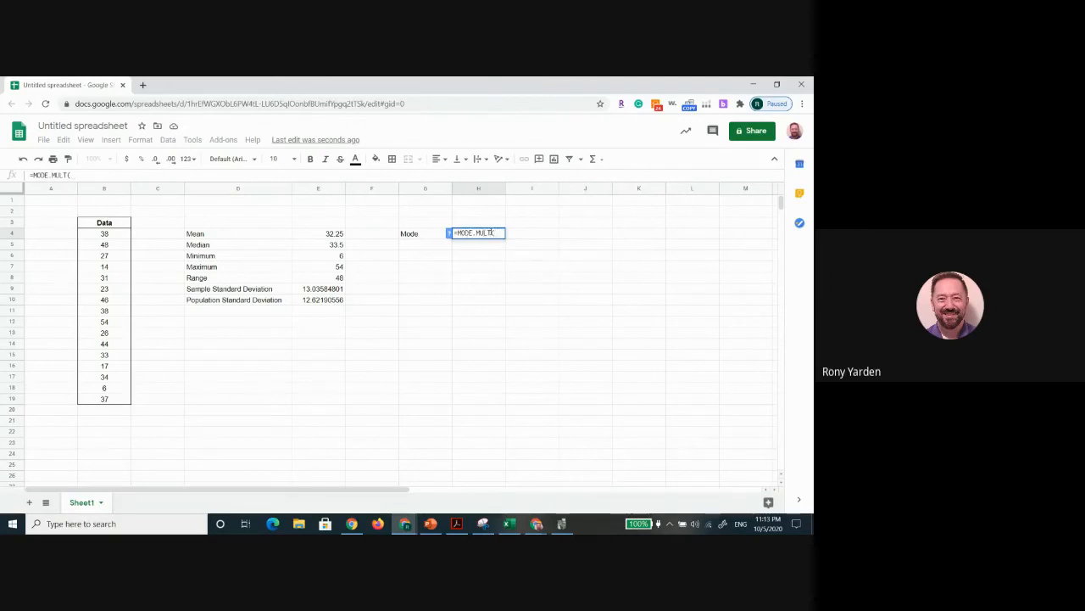
left_click(104, 234)
left_click_drag(104, 234, 105, 400)
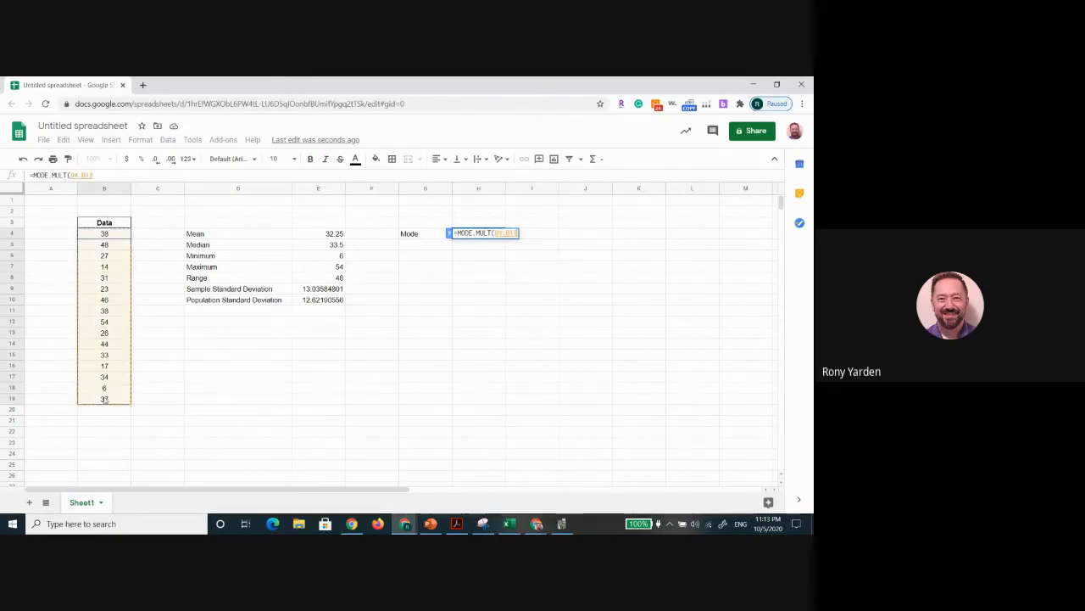
key("Return")
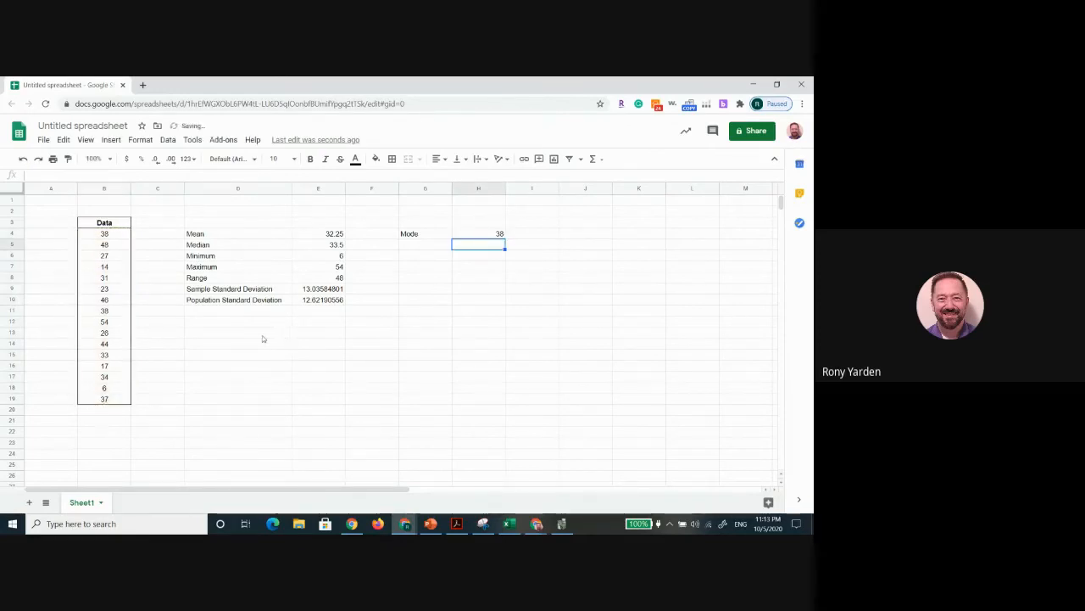
Check the repeated 38 values in the data and set cell B16 to 6 to test for multiple modes
left_click(116, 237)
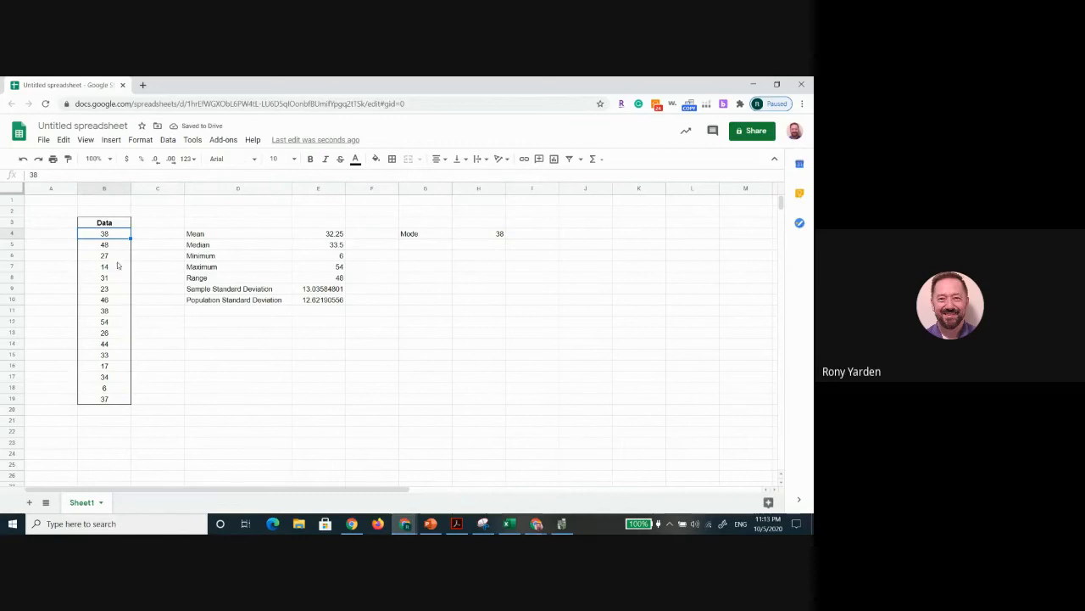
left_click(105, 314)
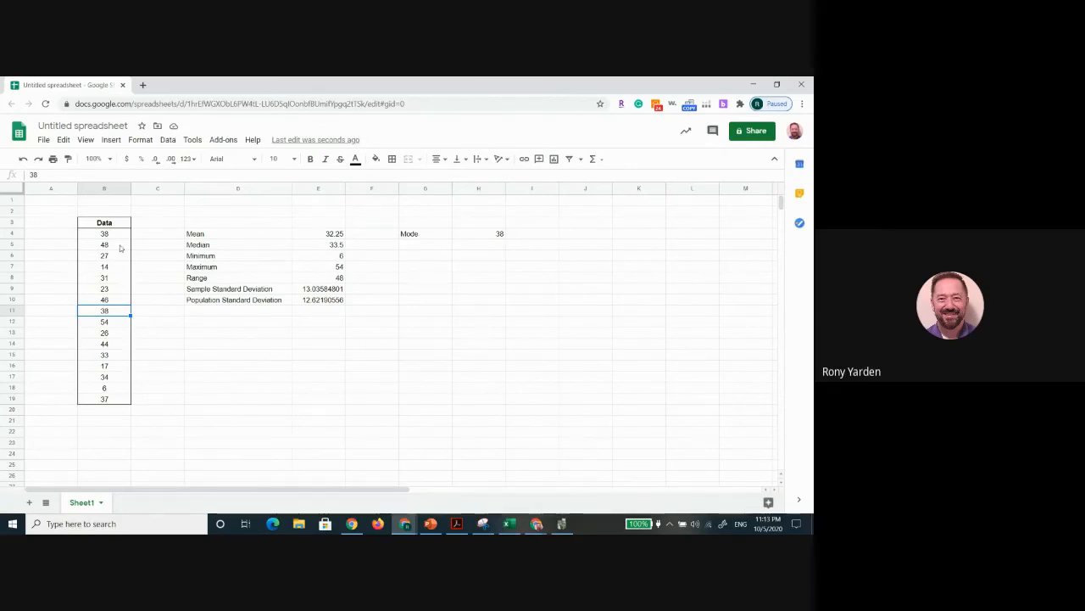
left_click(114, 367)
type("6")
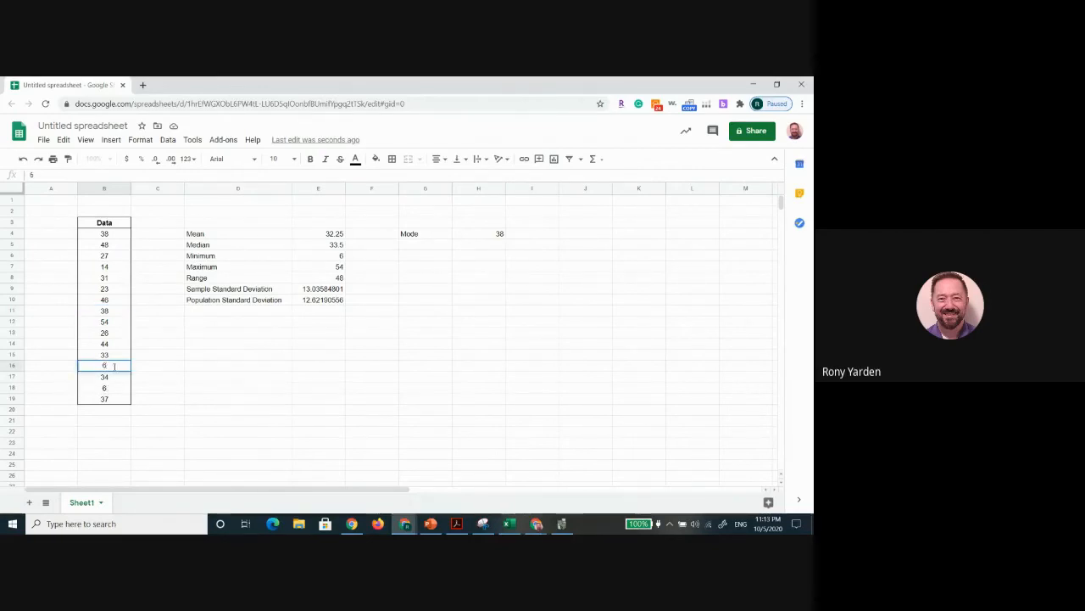
key("Return")
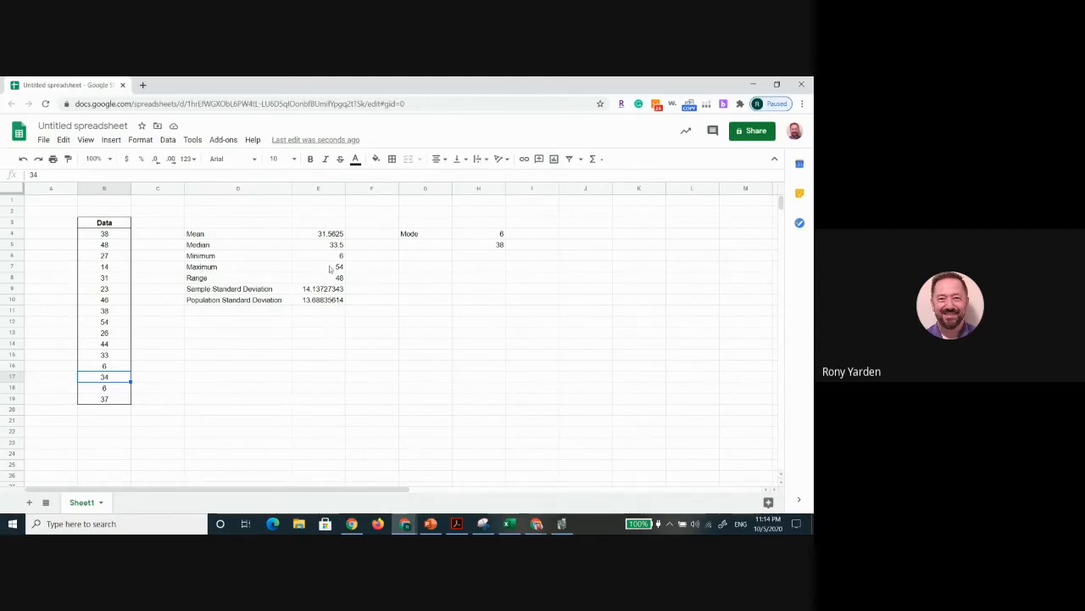
left_click(230, 310)
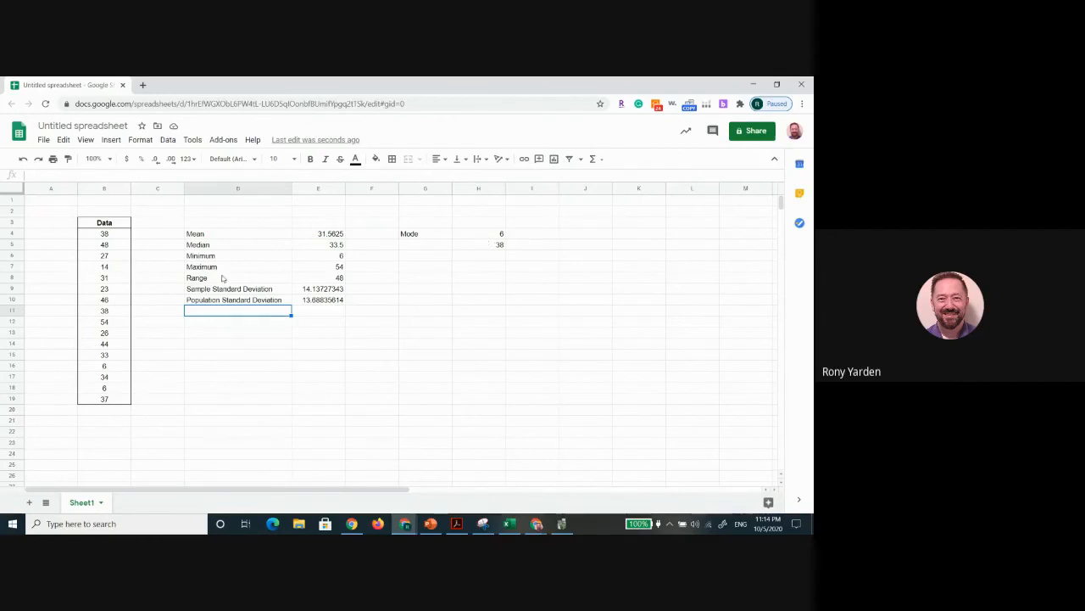
Overwrite the data in B4:B18 with the consecutive numbers 1 to 15 to test the mode formula without repeated values
left_click(117, 240)
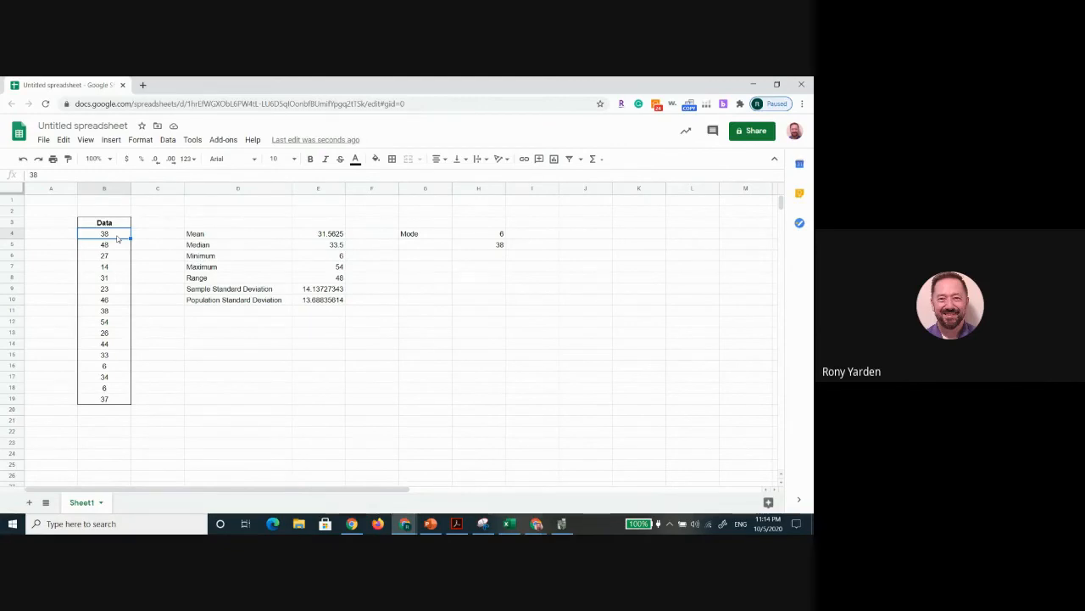
type("1 2 3 4 5 6")
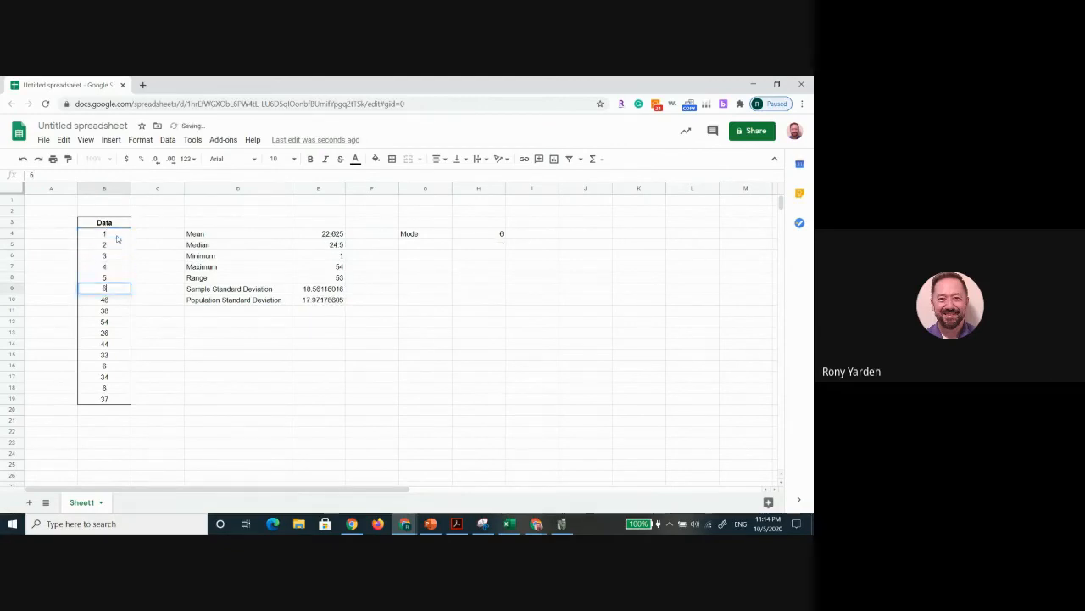
key("Return")
type("7")
key("Return")
type("8")
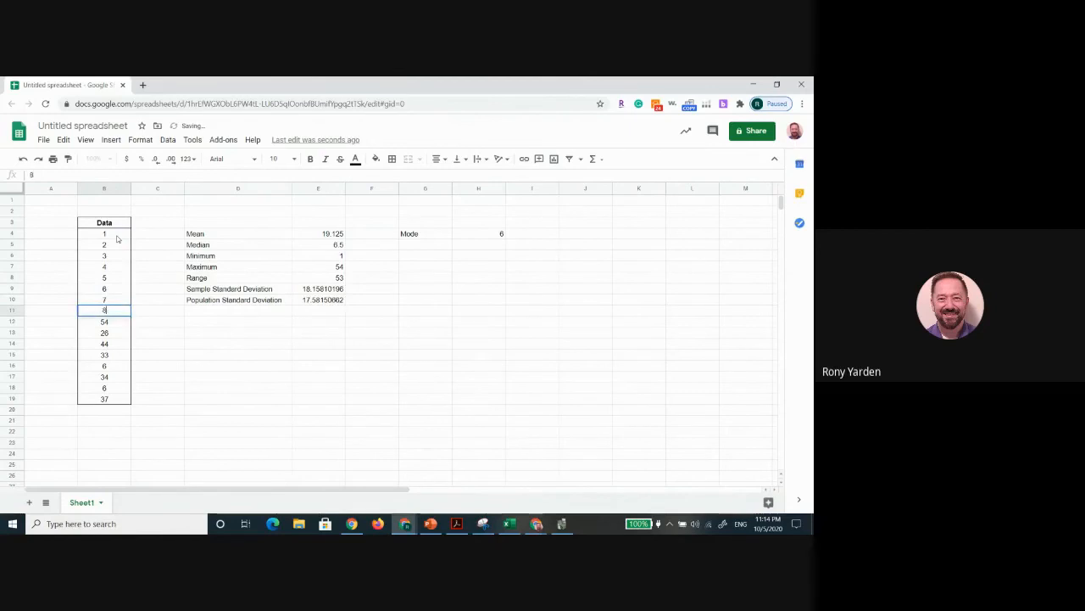
key("Return")
type("9")
key("Return")
type("10")
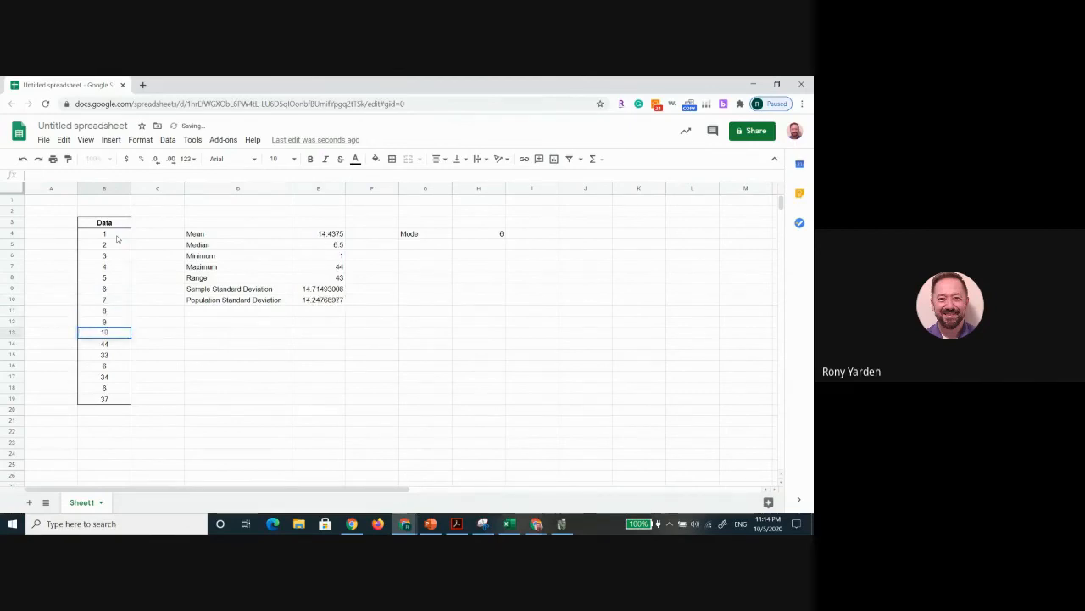
key("Return")
type("11")
key("Return")
type("12")
key("Return")
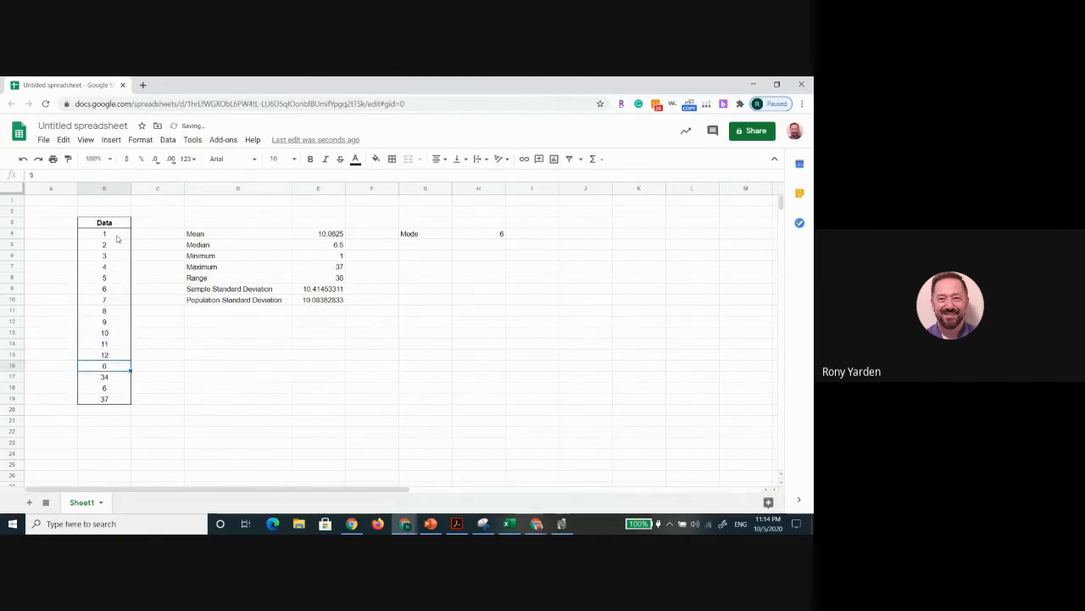
type("13")
key("Return")
type("14")
key("Return")
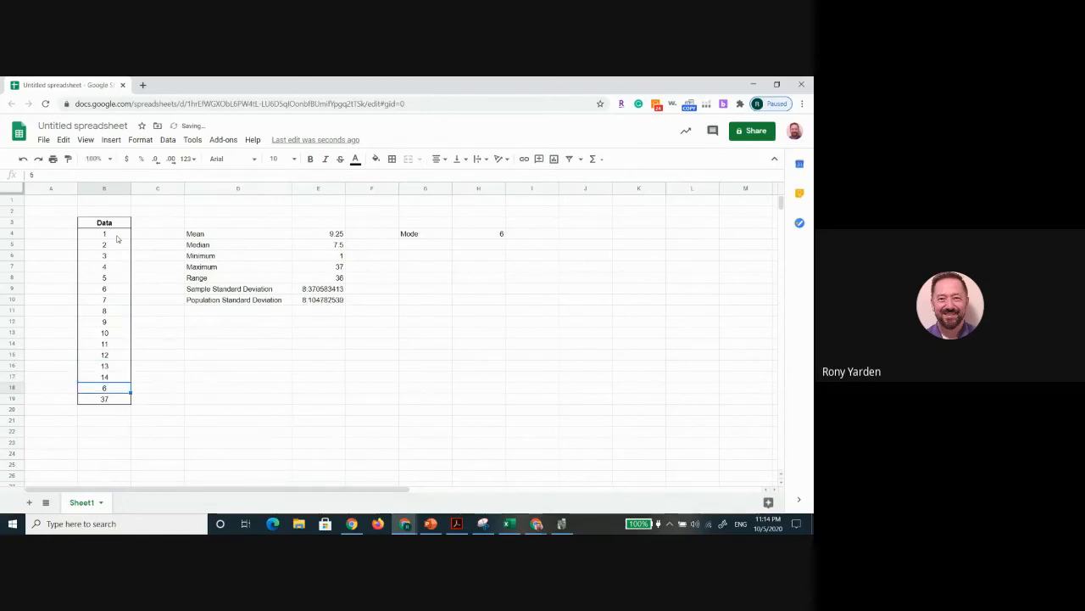
type("15")
key("Return")
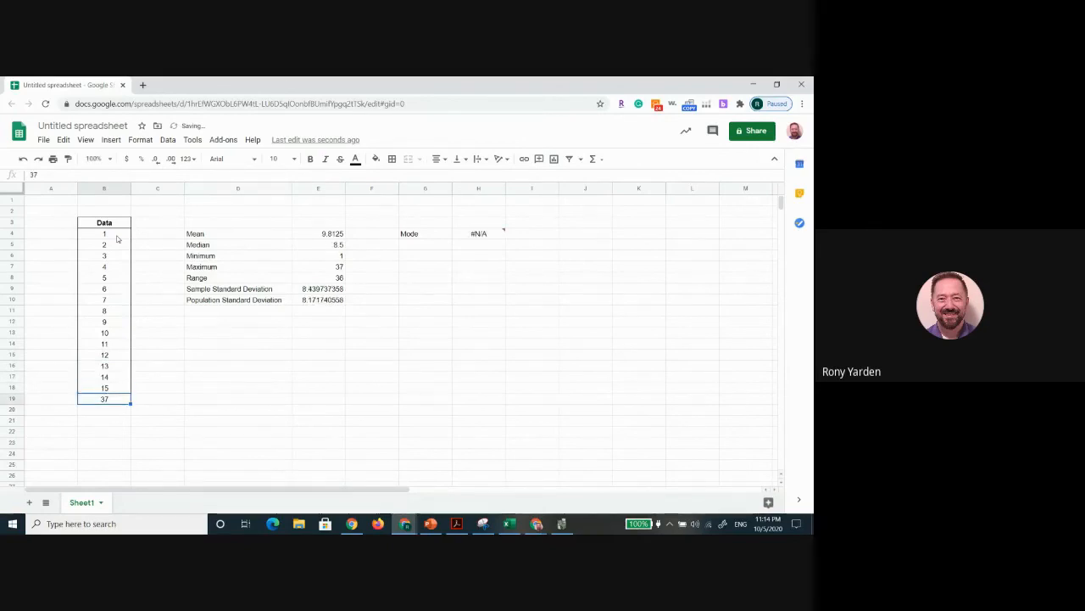
mouse_move(480, 236)
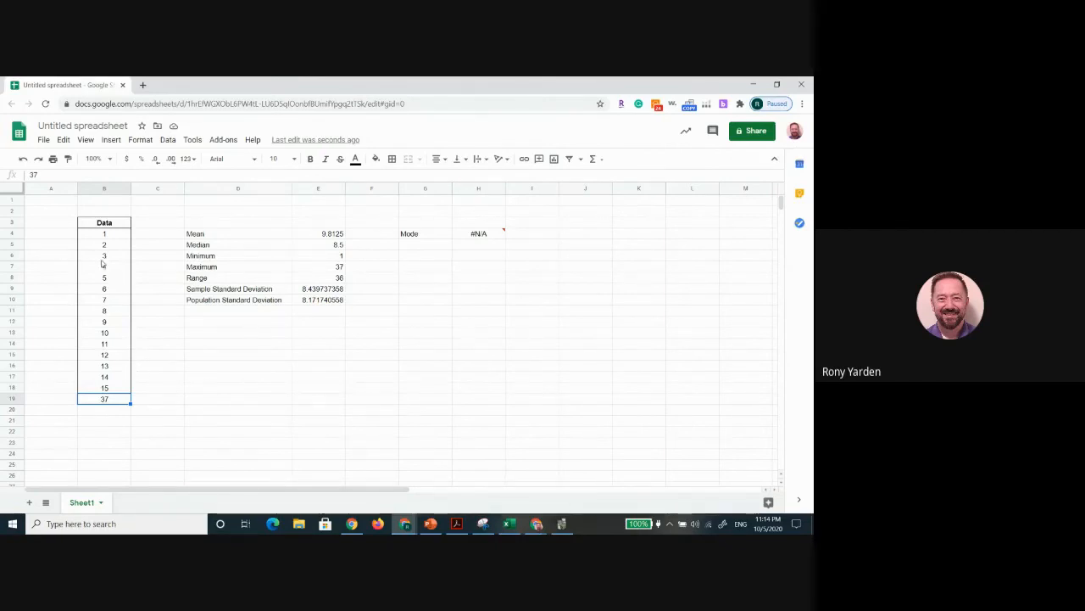
Undo all the consecutive-number replacements in B4:B18 to restore the previous data
key("ctrl+z")
key("ctrl+z")
key("ctrl+z")
key("ctrl+z")
key("ctrl+z")
key("ctrl+z")
key("ctrl+z")
key("ctrl+z")
key("ctrl+z")
key("ctrl+z")
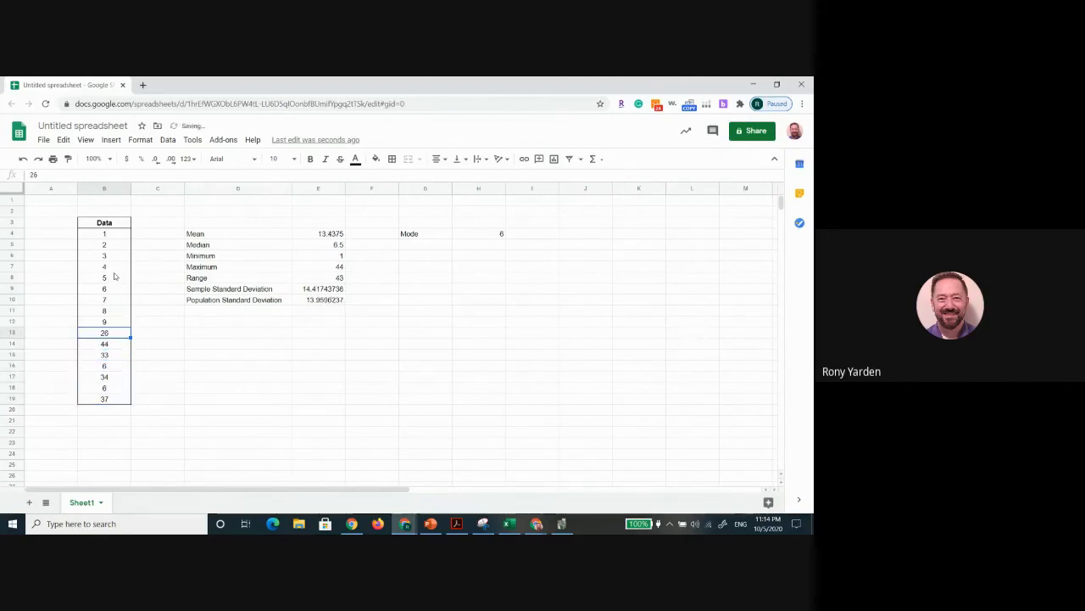
key("ctrl+z")
key("ctrl+z")
key("ctrl+z")
key("ctrl+z")
key("ctrl+z")
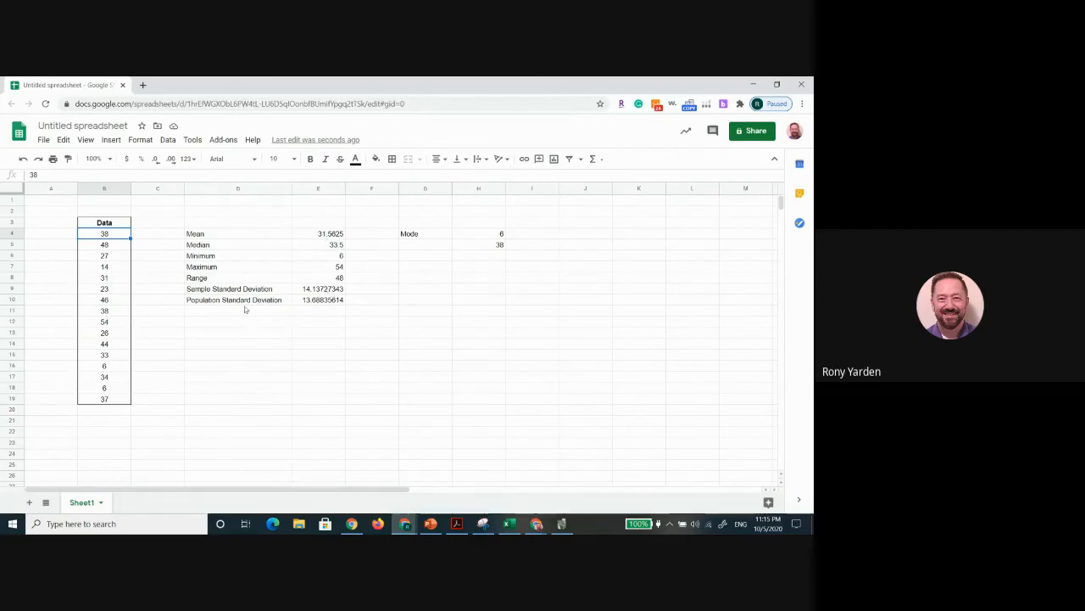
Enter the value 5 in cell B20, directly below the bordered data column
left_click(110, 412)
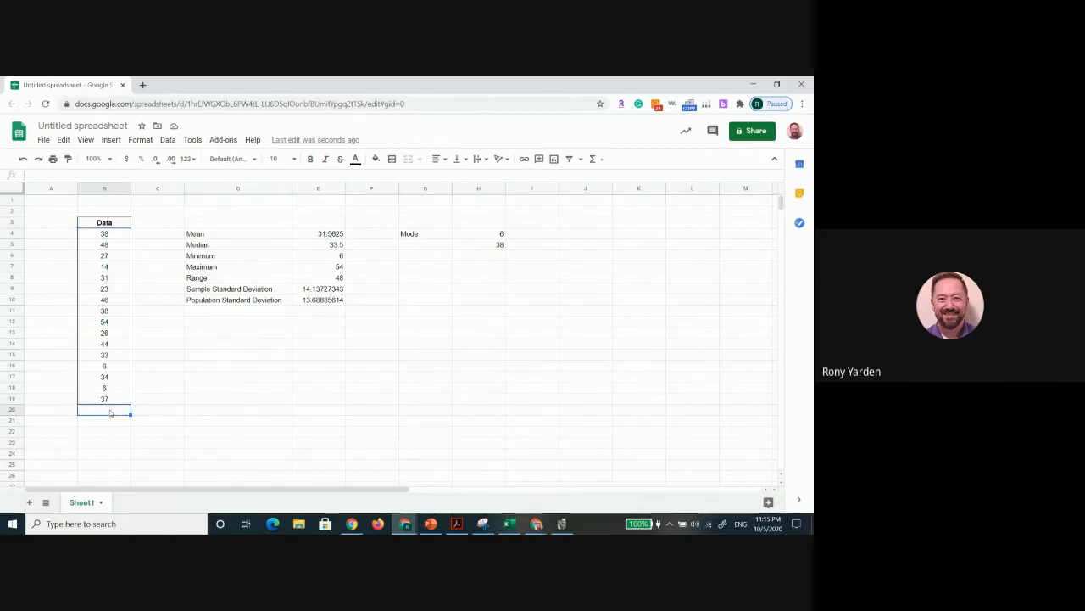
type("5")
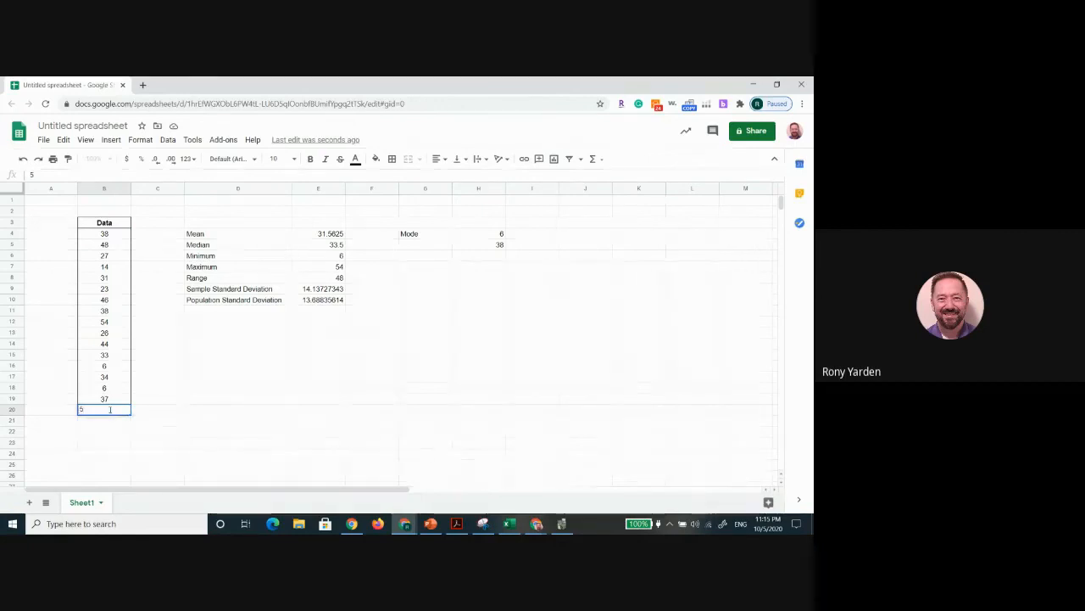
key("Return")
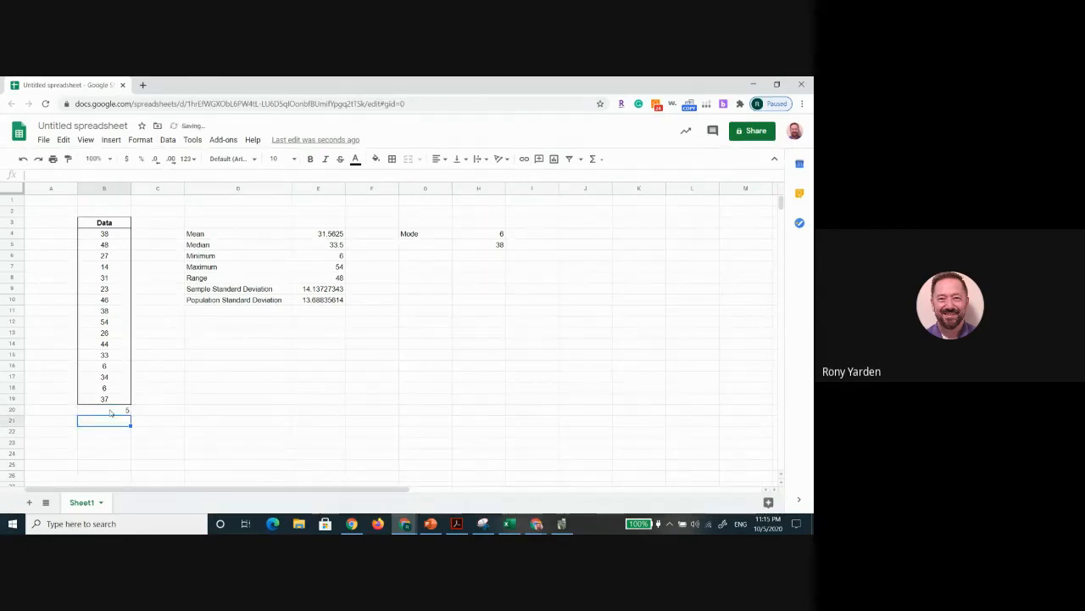
Examine the range used by the AVERAGE formula in cell E4 and compare it with the extended data range B4:B20
left_click(323, 237)
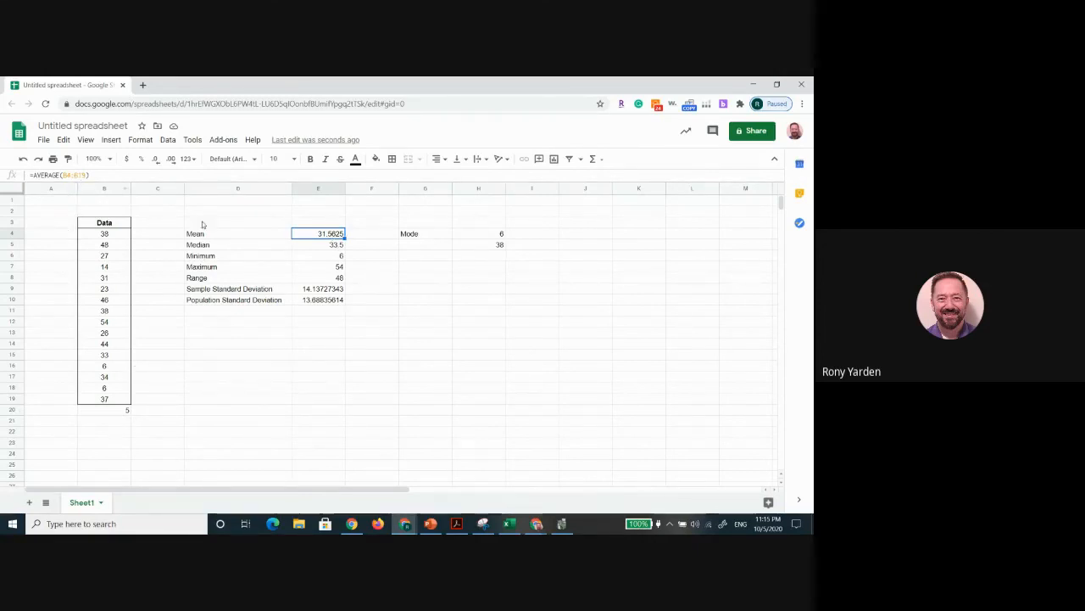
left_click_drag(86, 175, 65, 175)
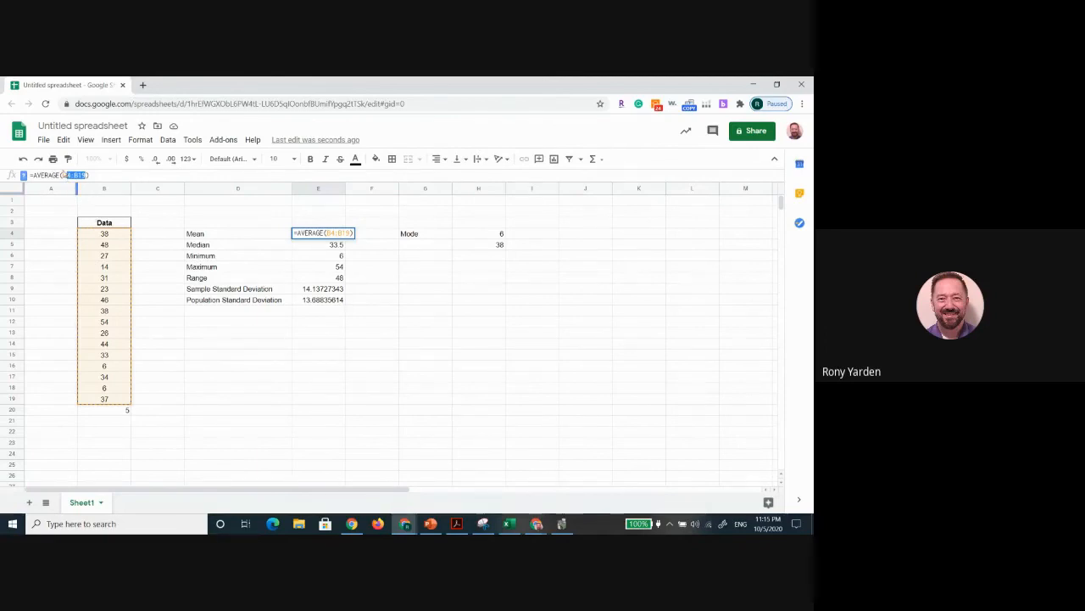
left_click(63, 174)
left_click_drag(62, 175, 84, 176)
left_click_drag(122, 235, 124, 412)
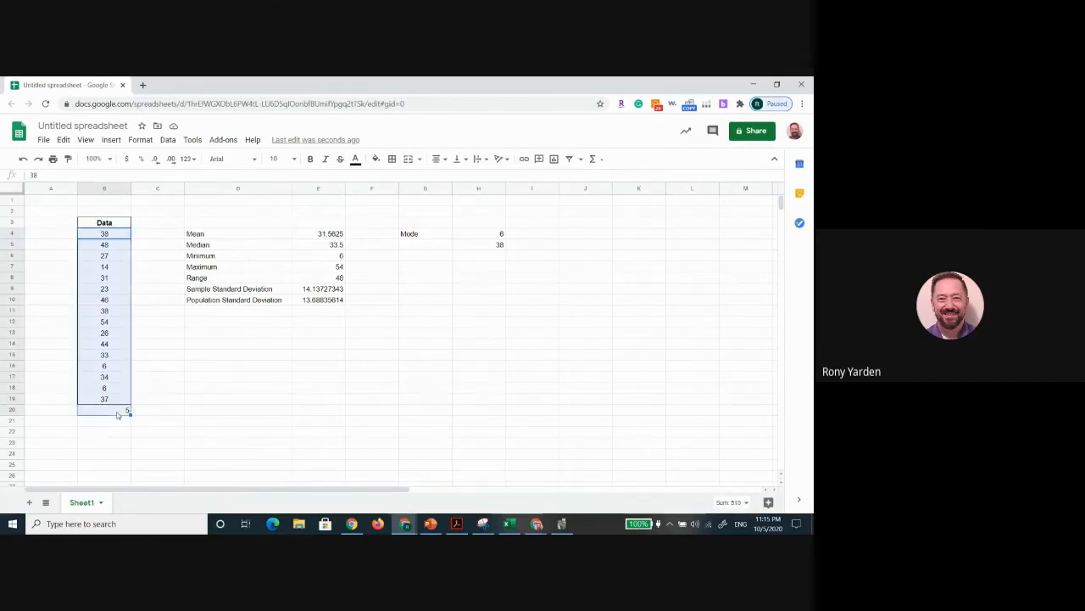
left_click(357, 335)
Extend the range of the mean formula in cell E4 to B4:B20 so it includes the added value
left_click(334, 236)
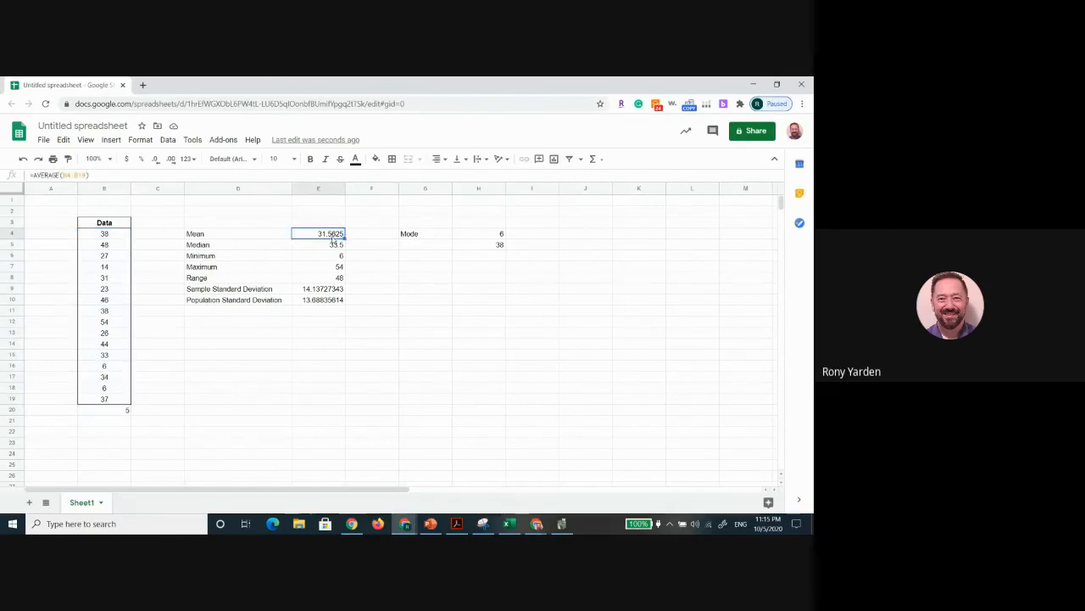
left_click(86, 175)
key("BackSpace")
key("BackSpace")
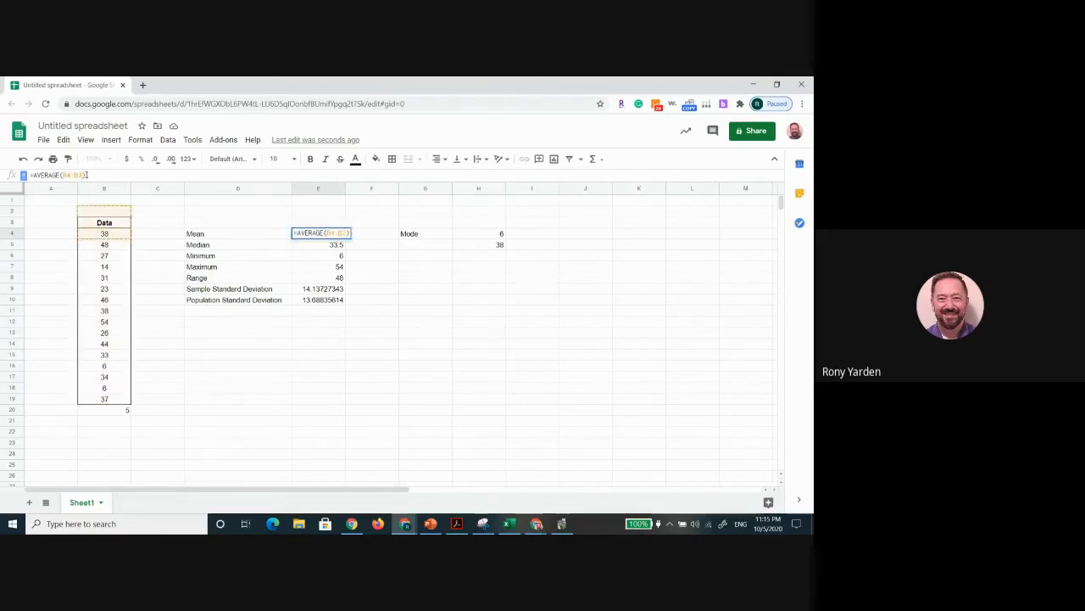
type("20")
key("Return")
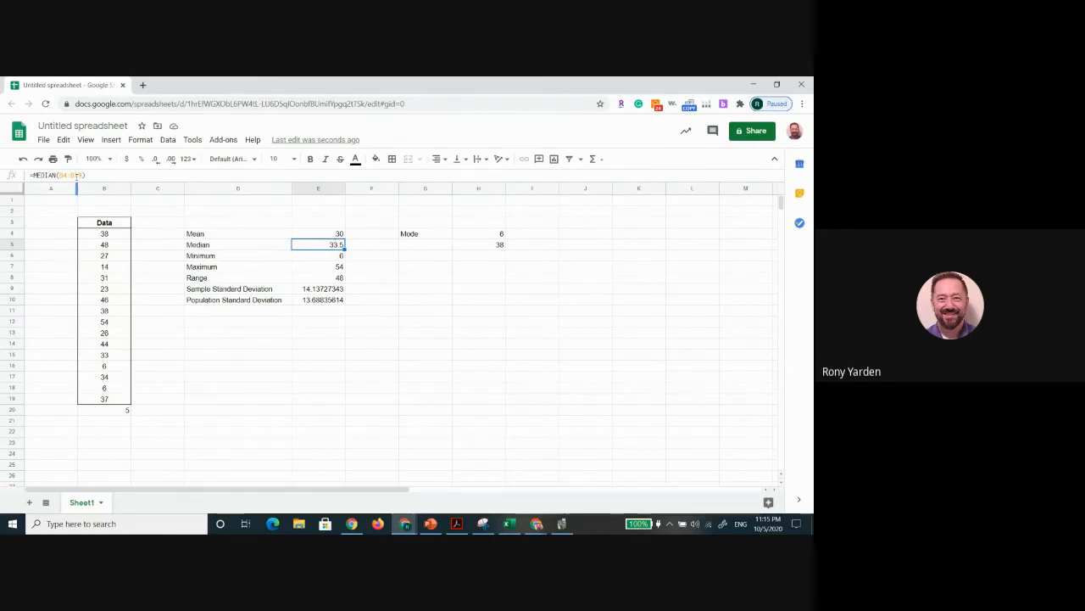
Set the range of the AVERAGE formula in cell E4 back to B4:B19
left_click(335, 234)
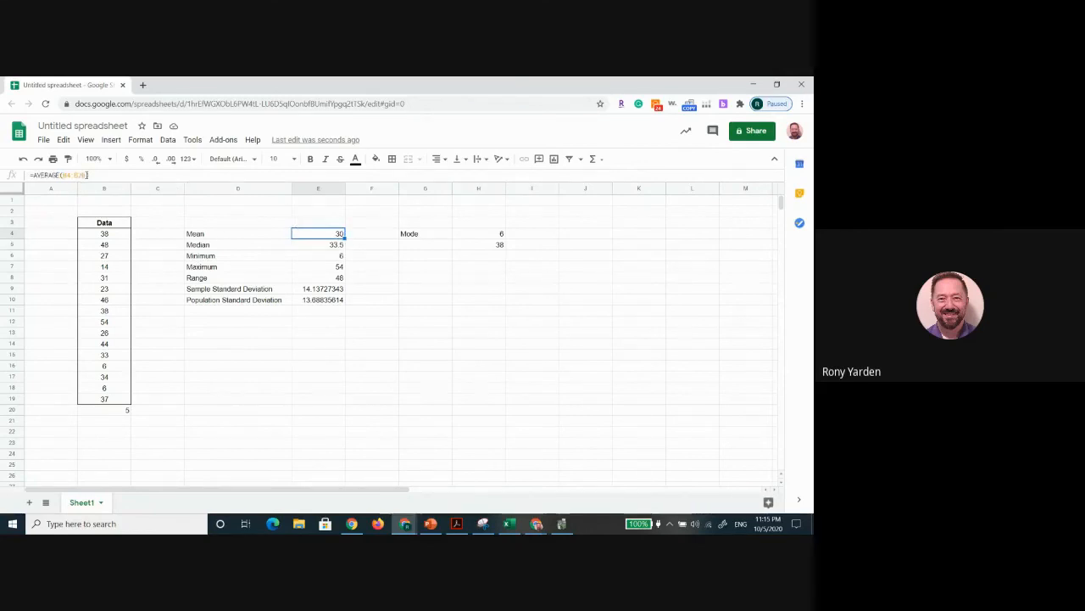
double_click(85, 175)
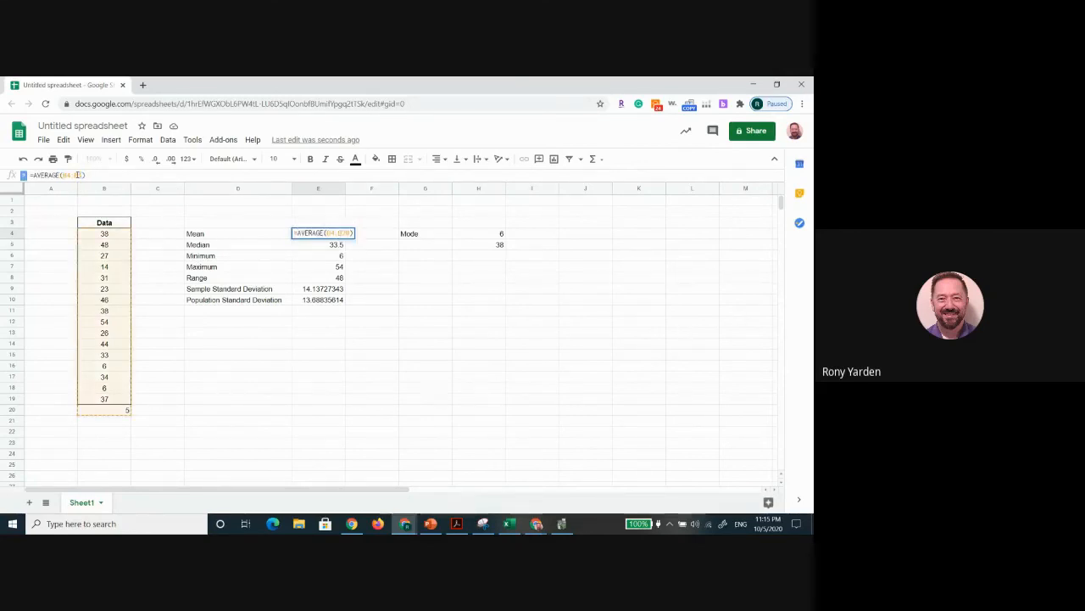
type("B19")
key("Return")
left_click(269, 336)
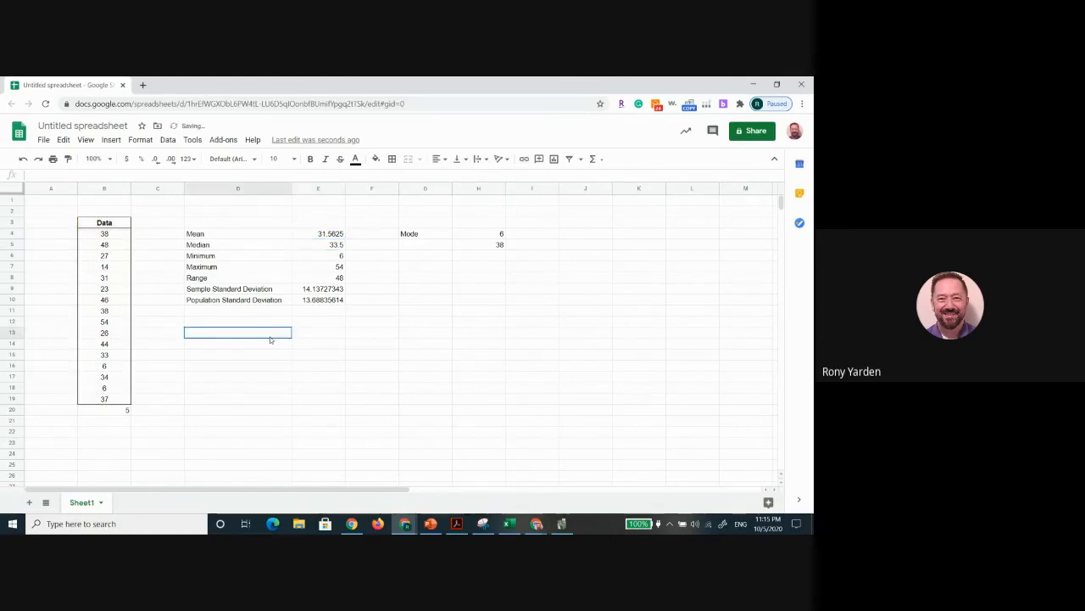